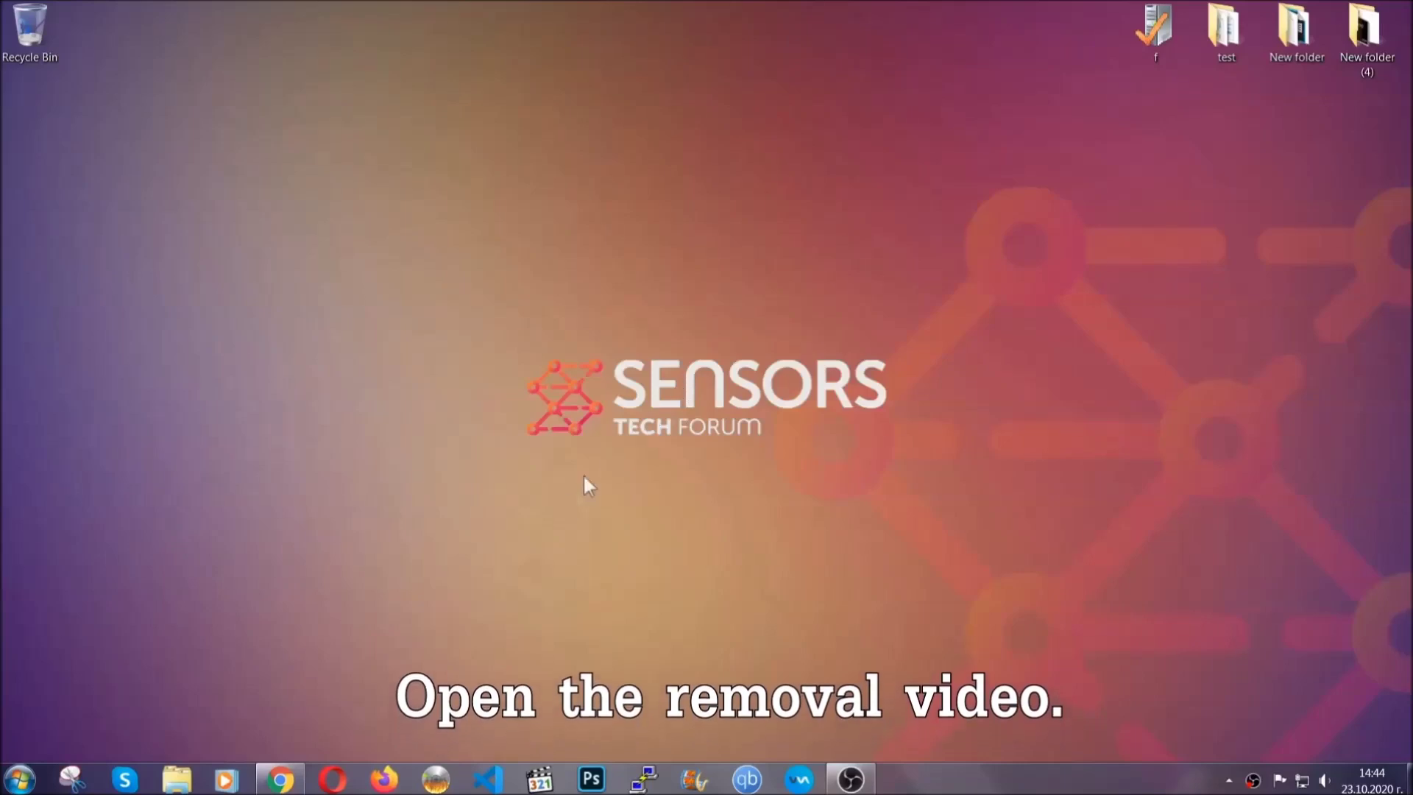
Follow the removal video's SensorsTechForum link and launch the downloaded SpyHunter installer.
click(280, 782)
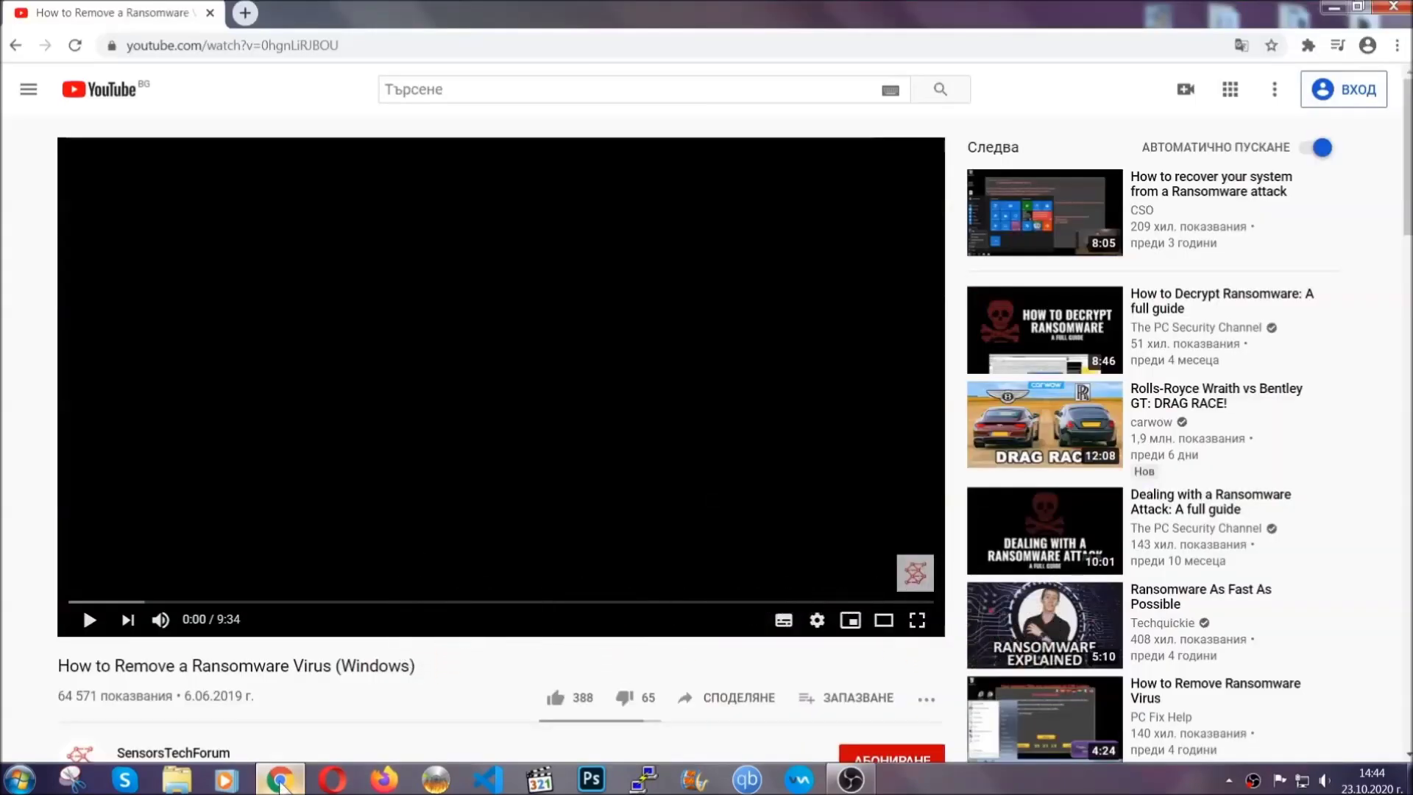
scroll(258, 600, down, 3)
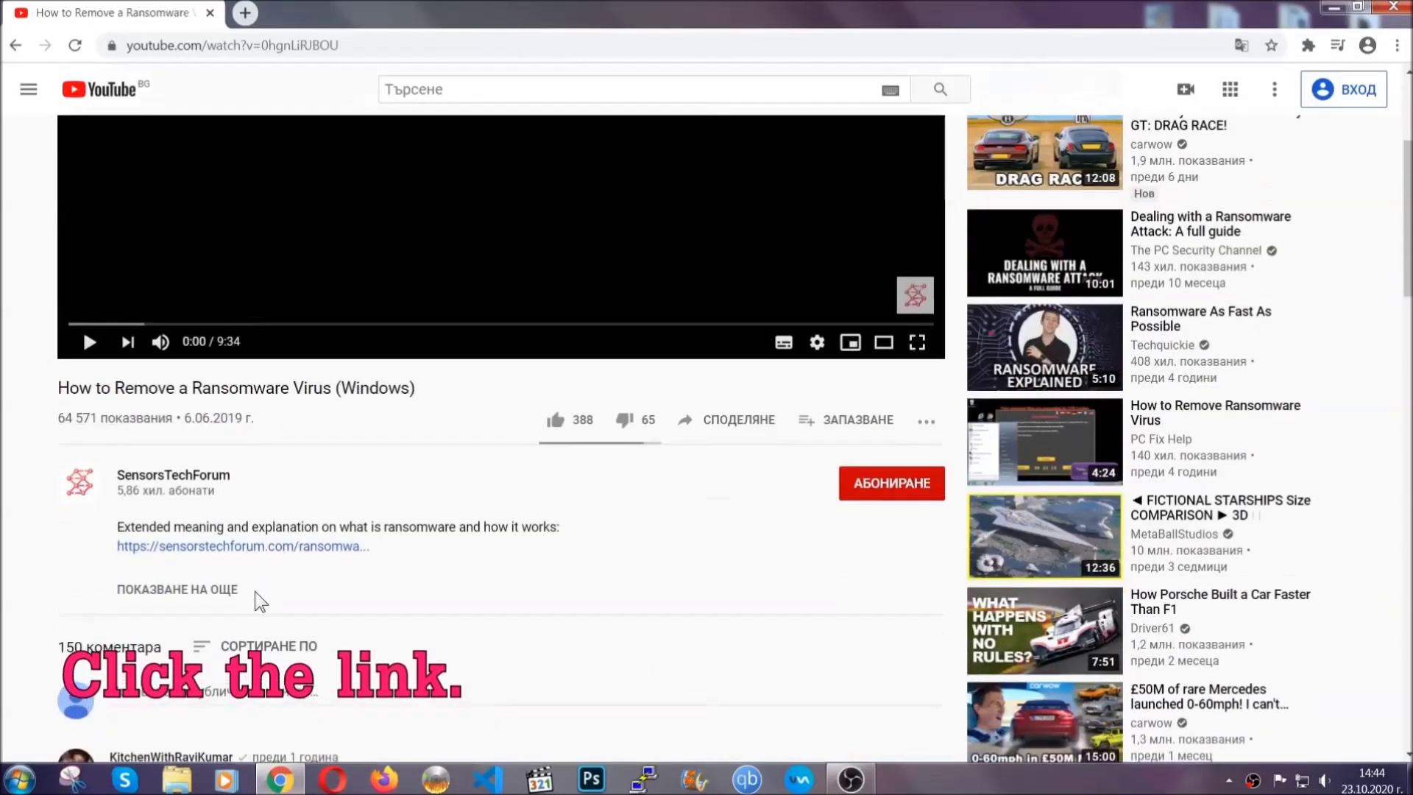
click(281, 547)
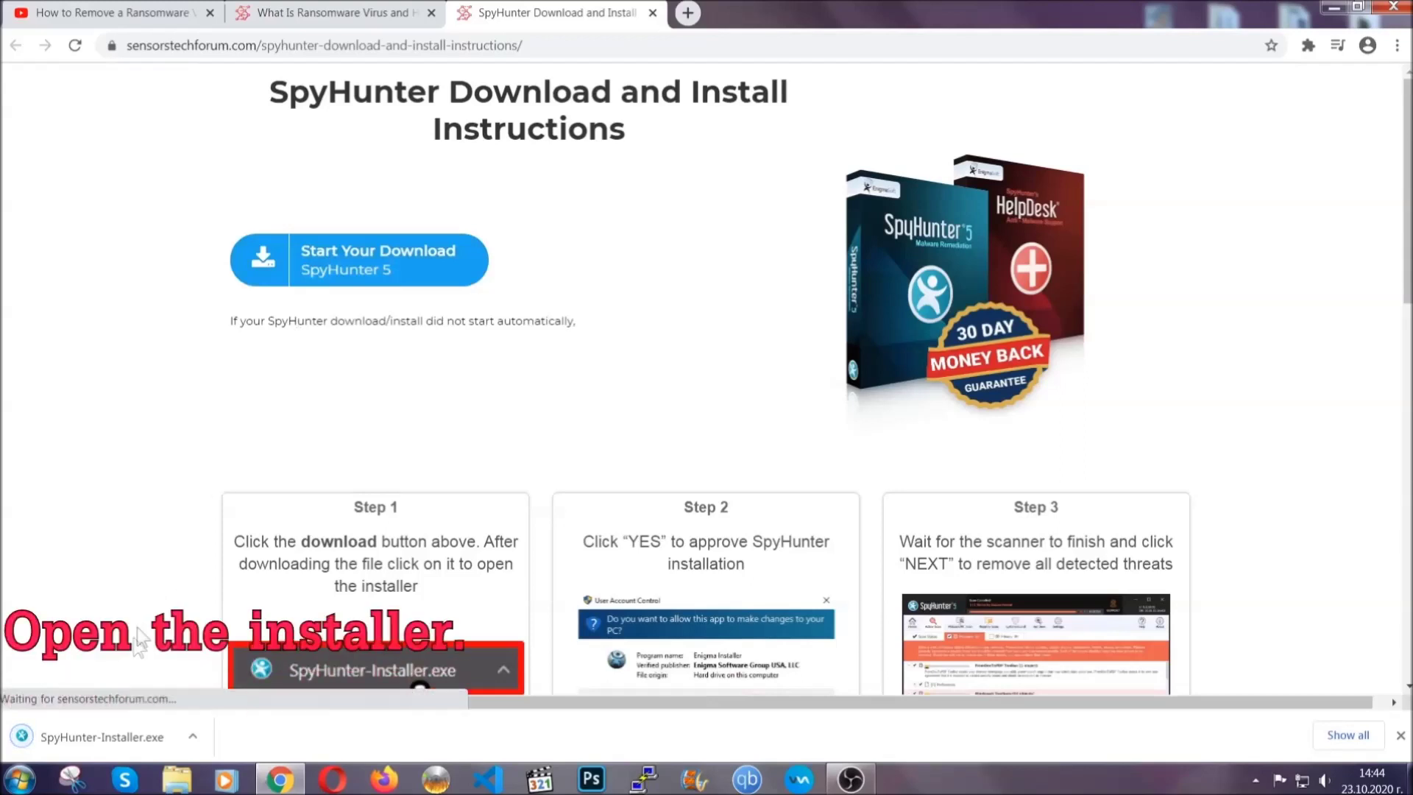
click(100, 735)
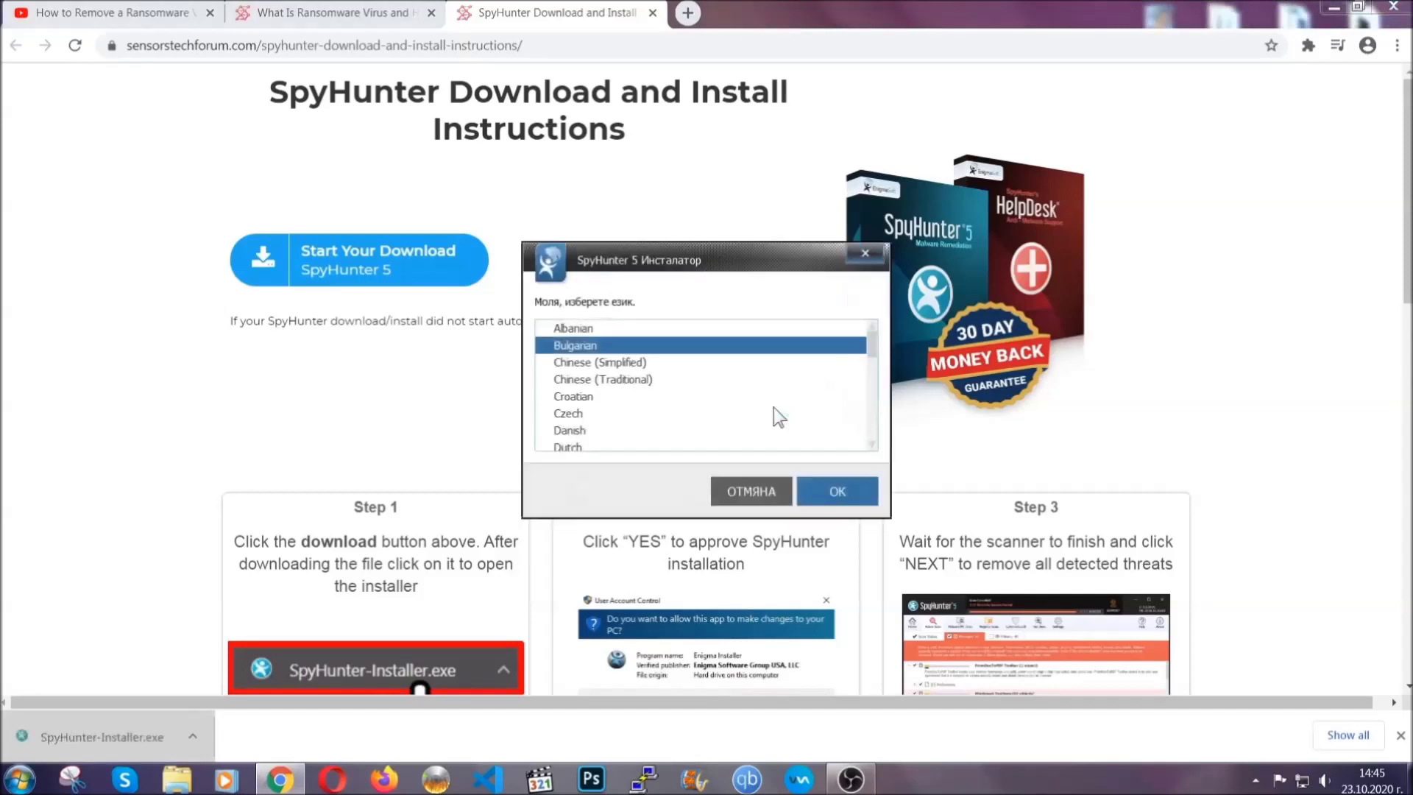
Install SpyHunter 5 in English, accepting the EULA and Privacy Policy, and finish setup.
scroll(743, 415, down, 1)
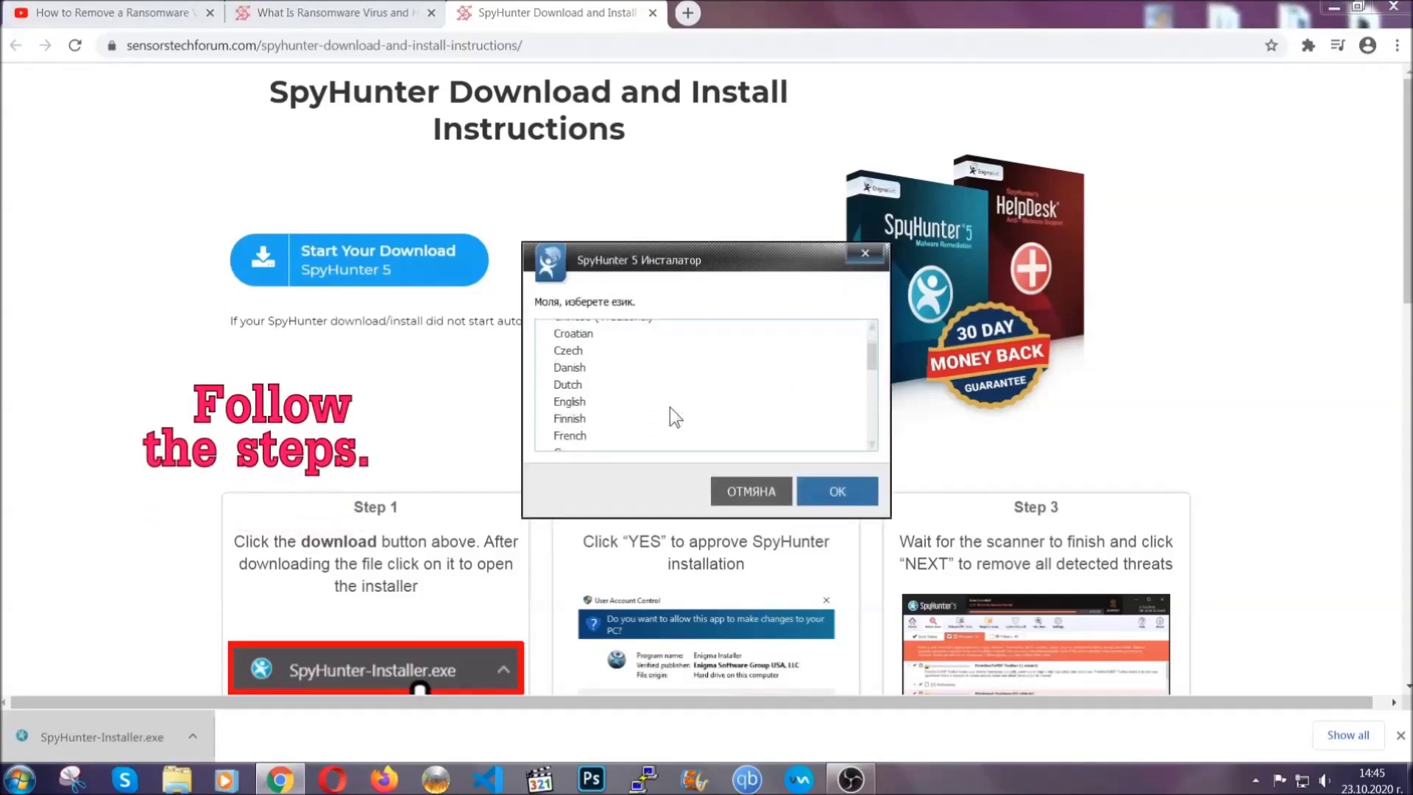
click(664, 401)
click(825, 490)
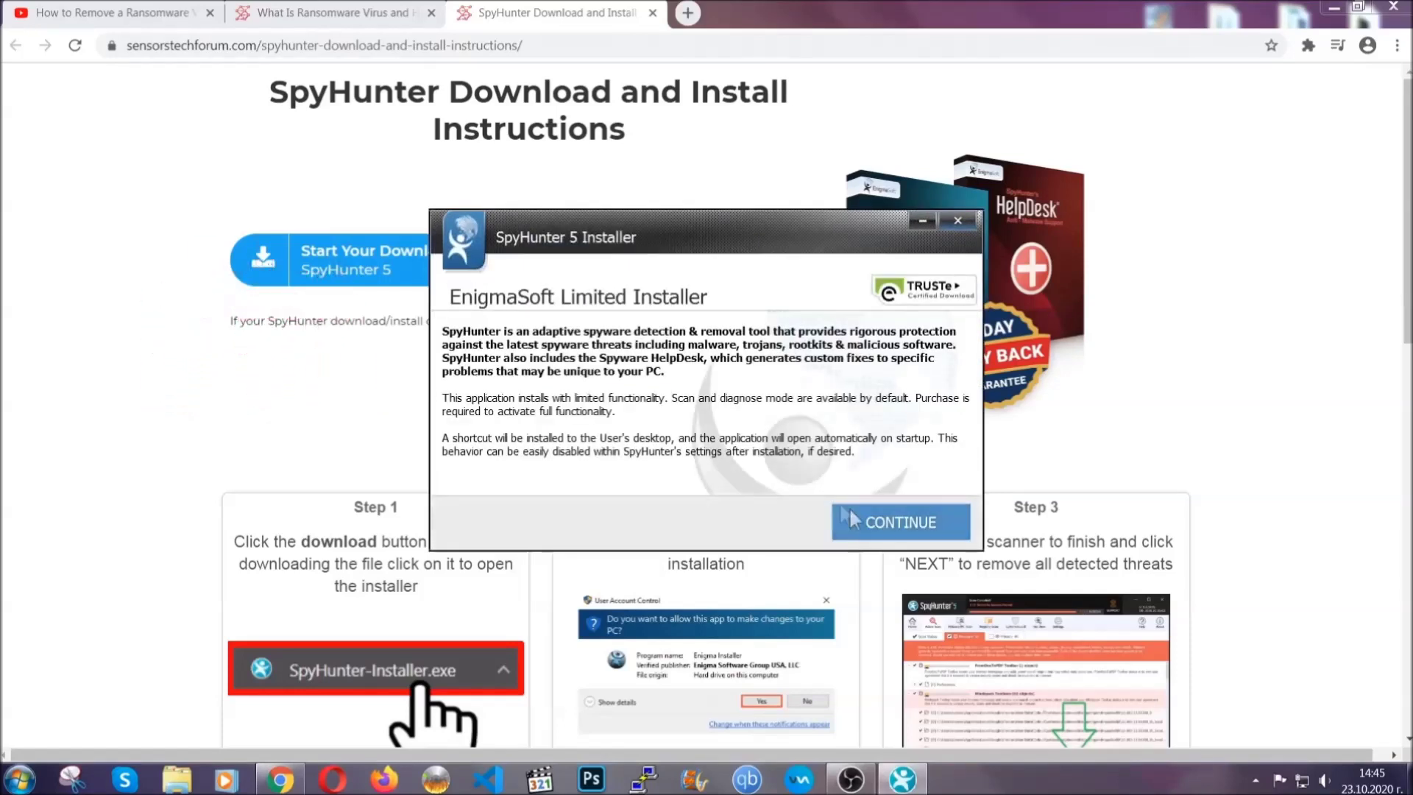
click(851, 511)
click(810, 477)
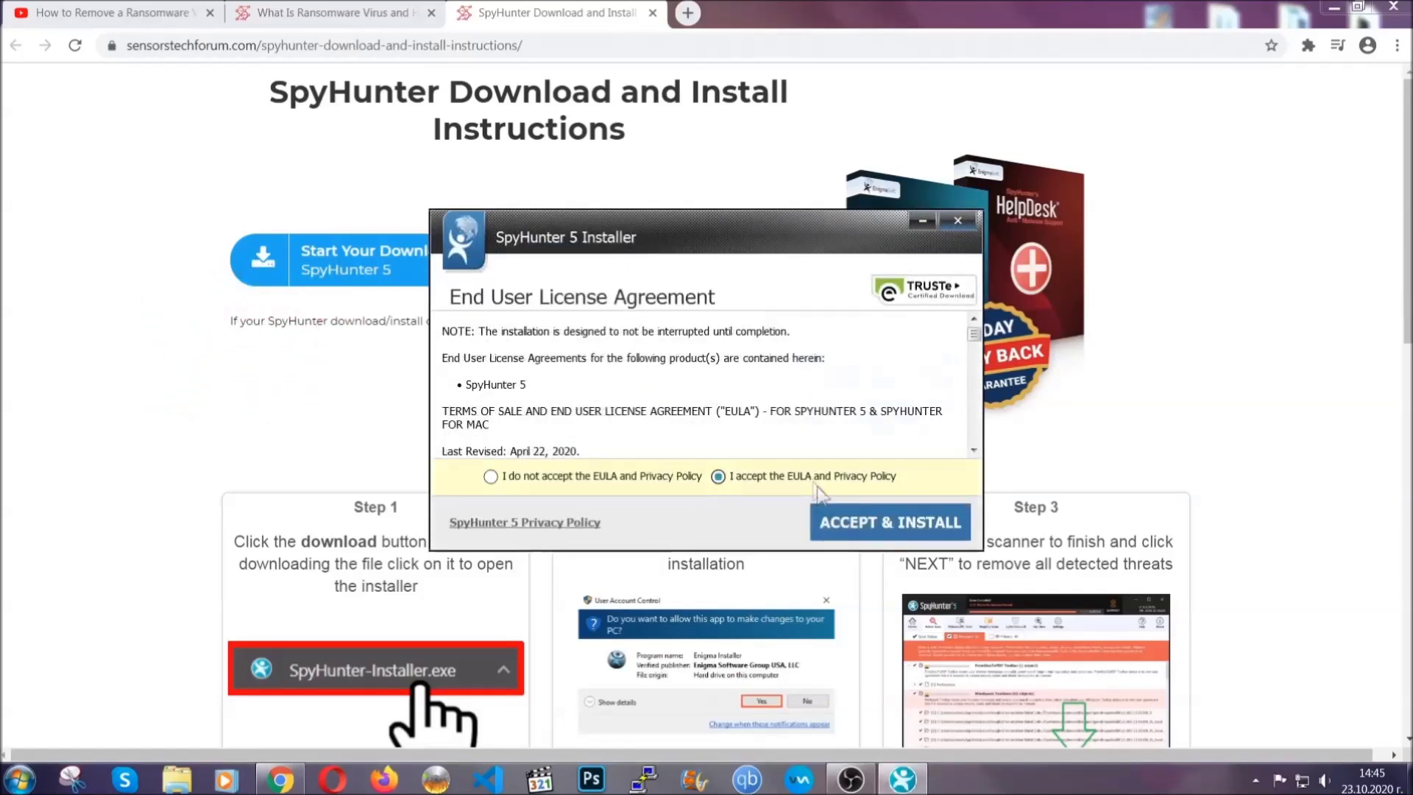
click(844, 523)
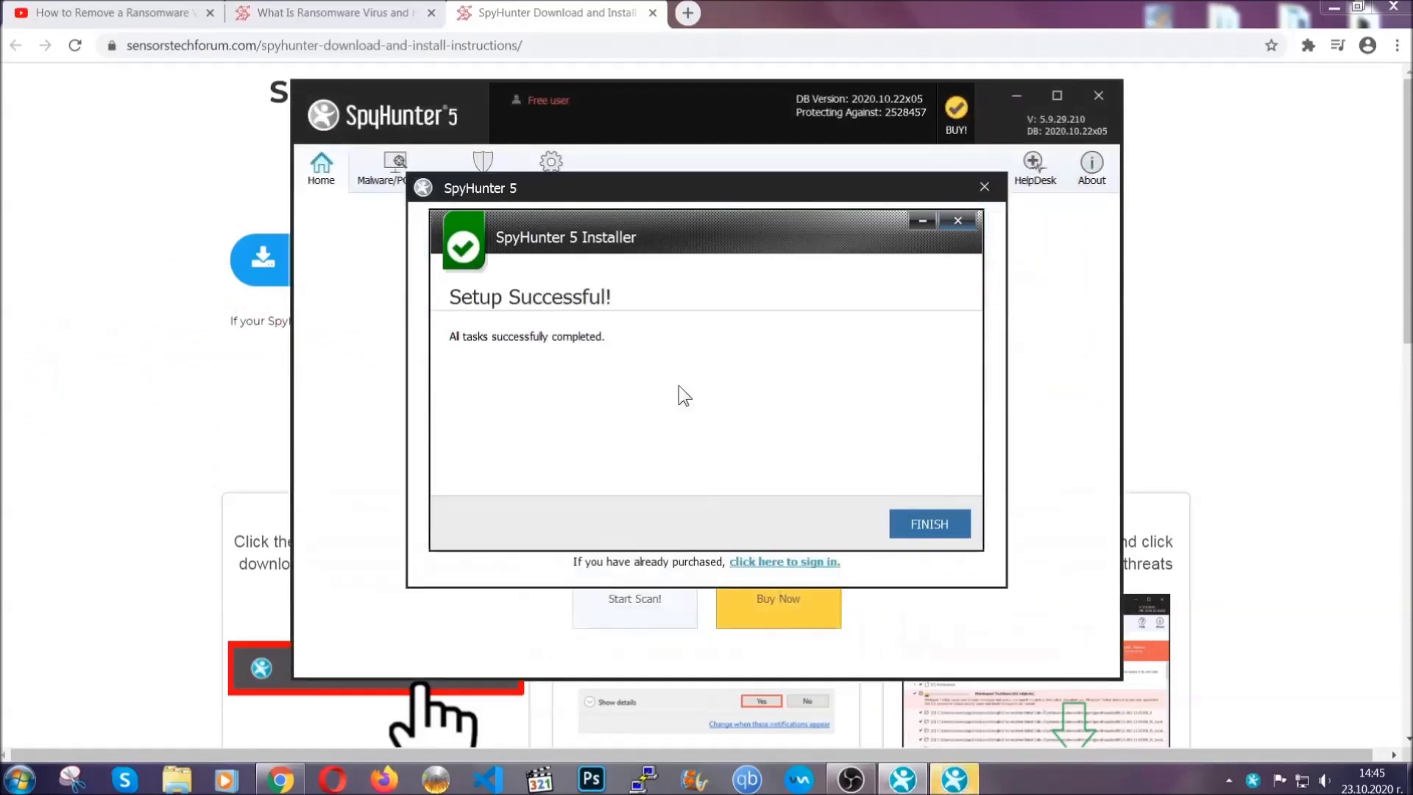
click(904, 527)
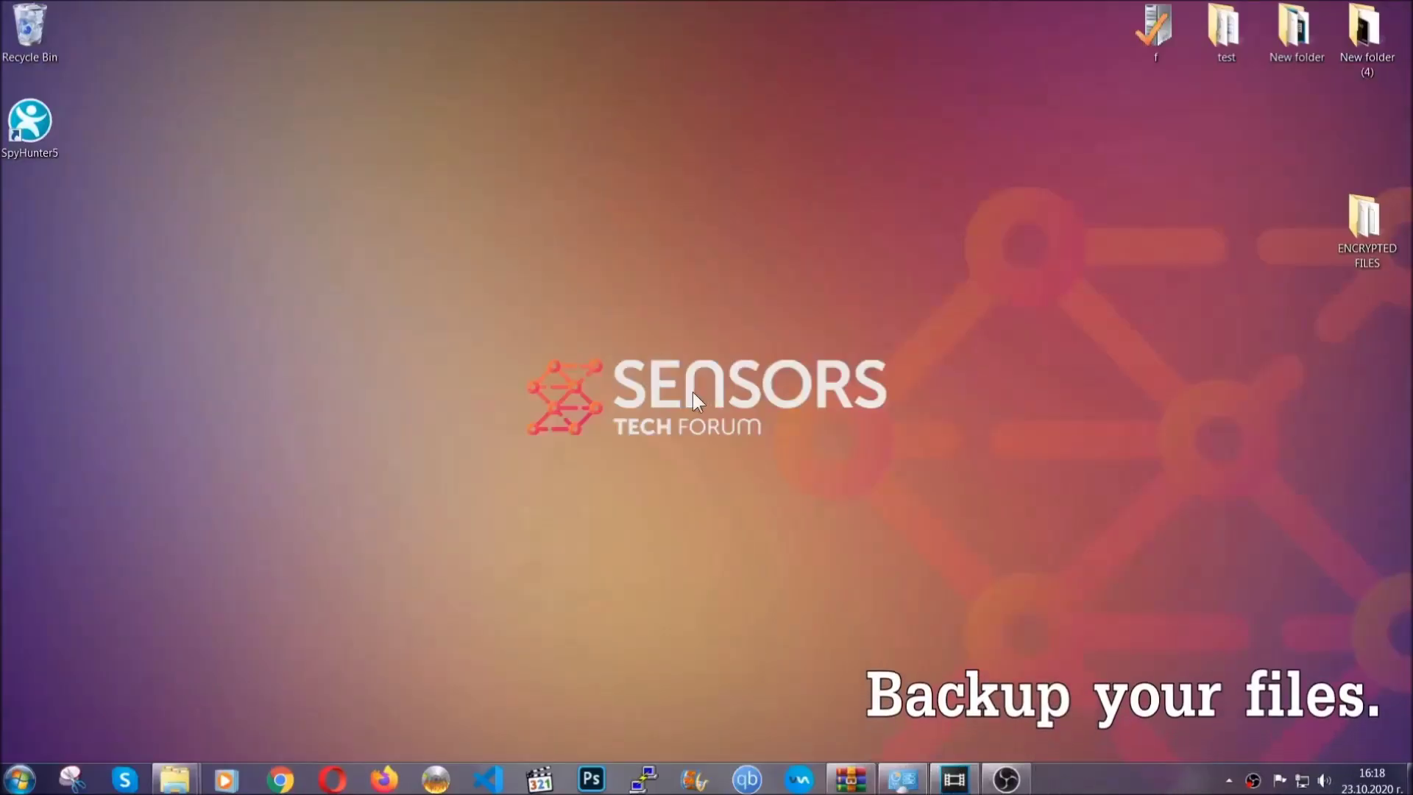
Copy all six encrypted .efji files from the ENCRYPTED FILES folder.
double_click(1357, 227)
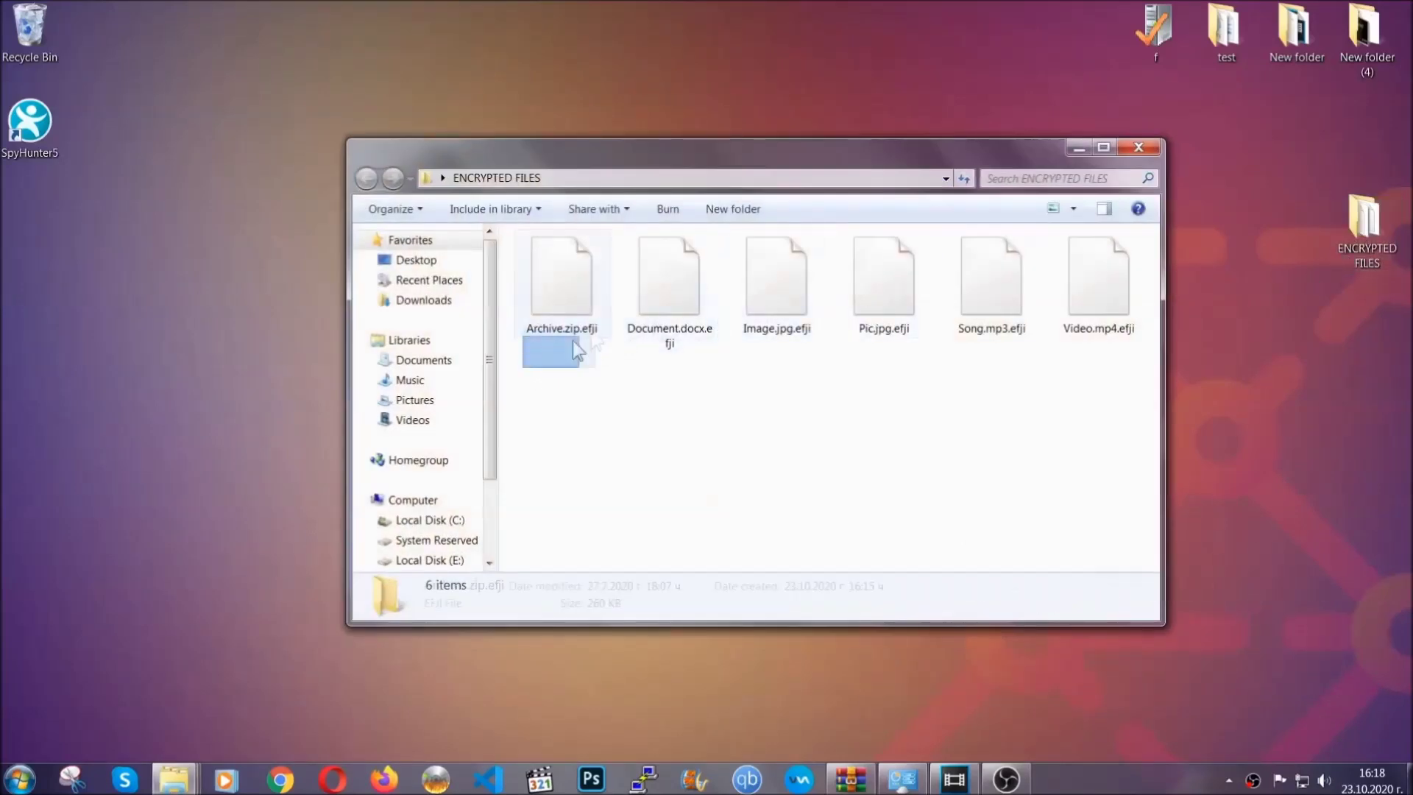
drag(572, 342, 1105, 262)
right_click(1106, 262)
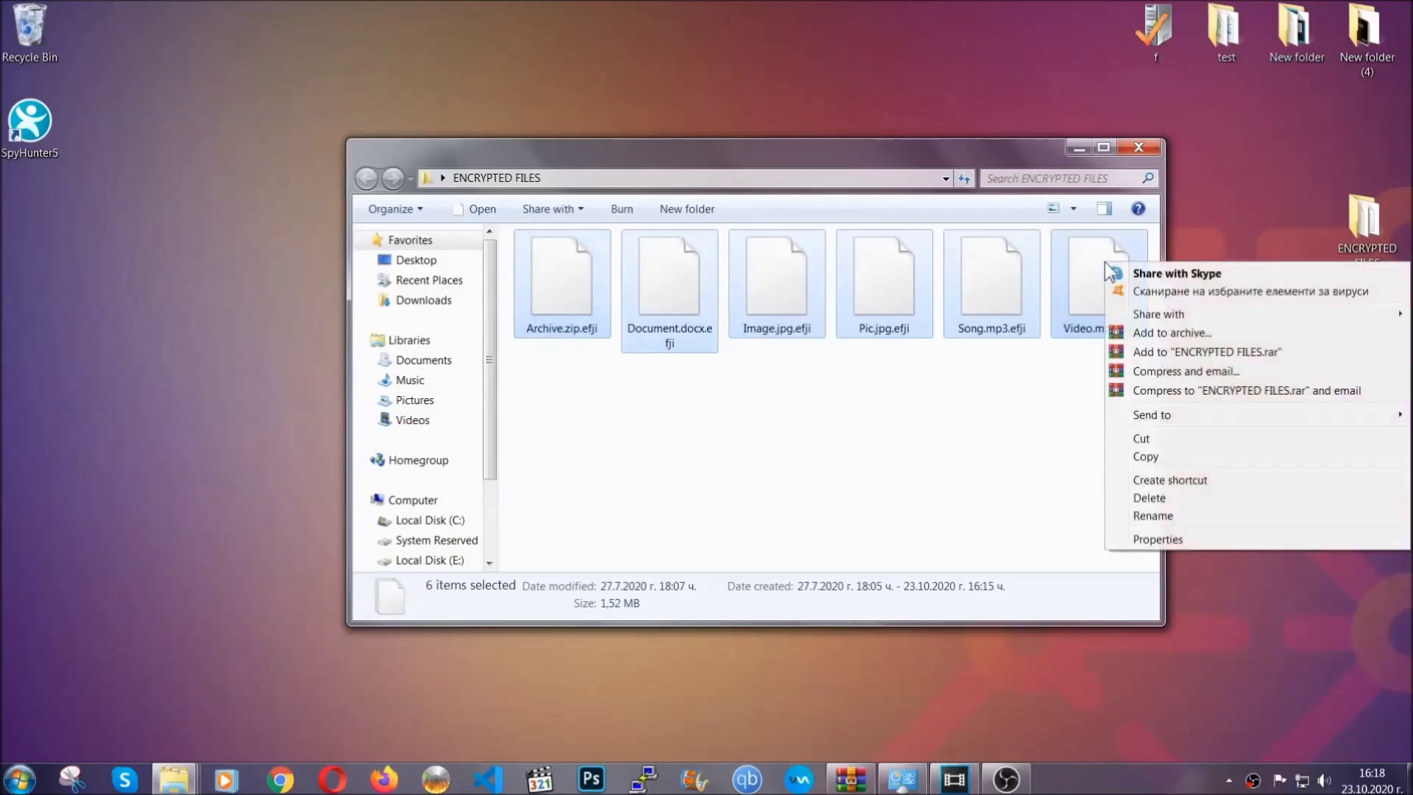
click(1143, 458)
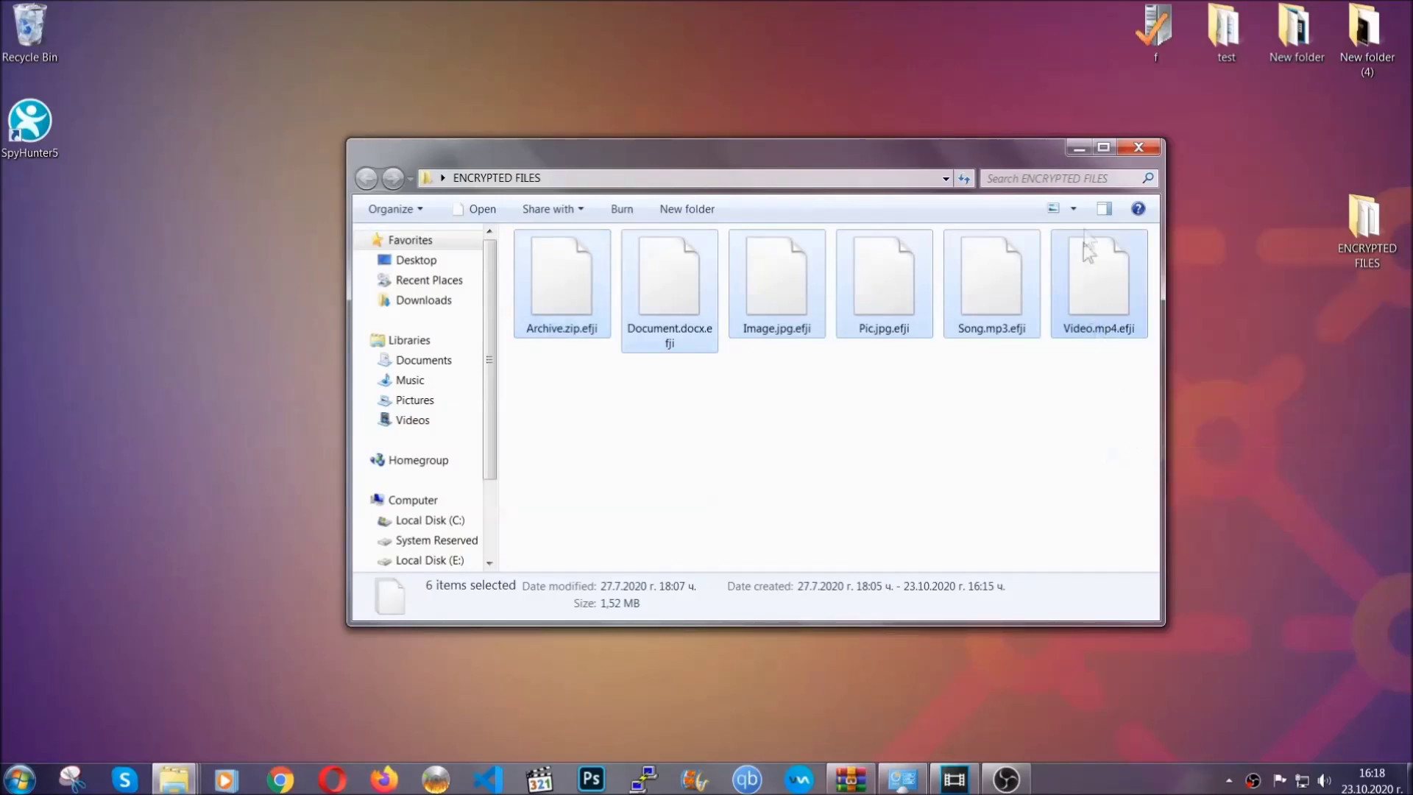
Paste the six files onto FLASH DRIVE (H:) and close its window.
click(1079, 148)
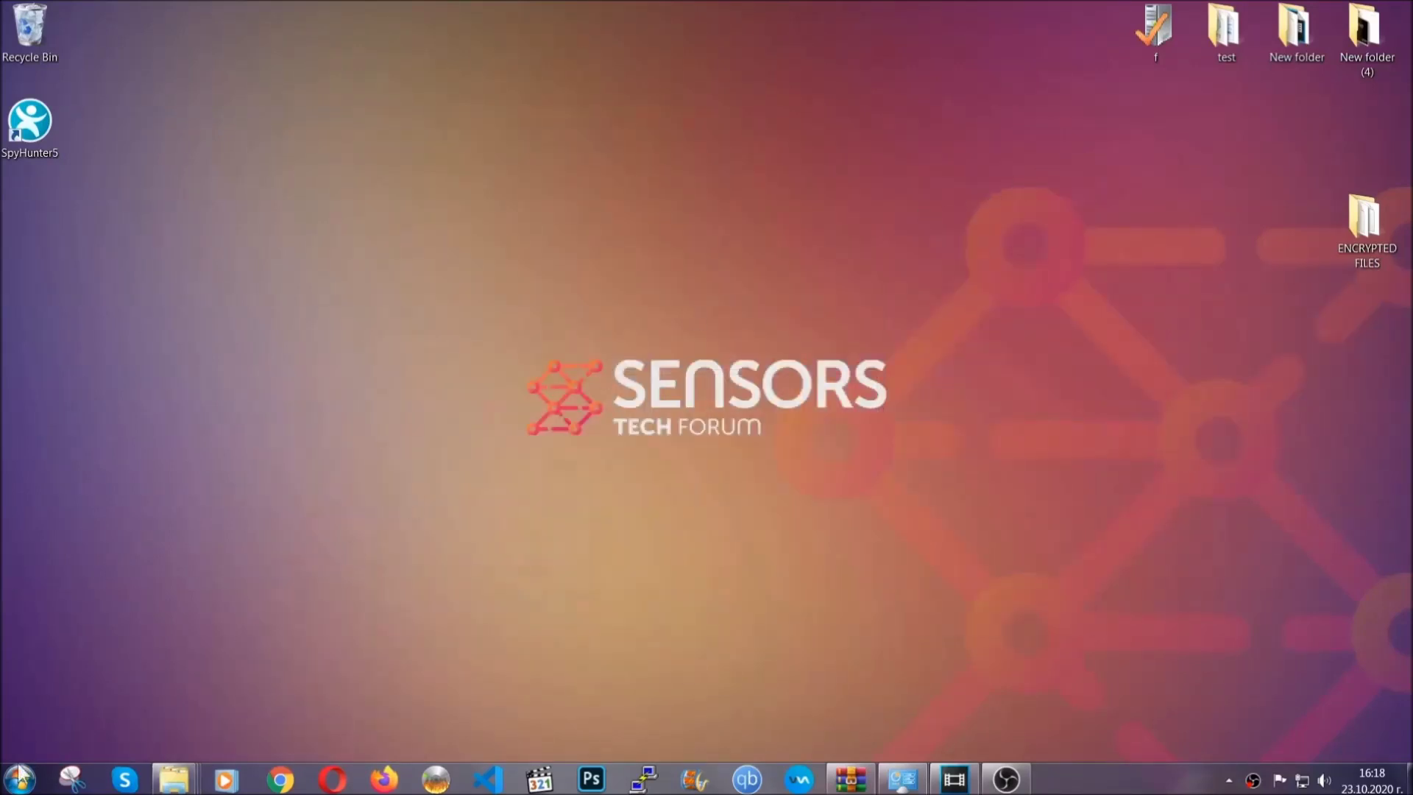
click(19, 778)
click(268, 553)
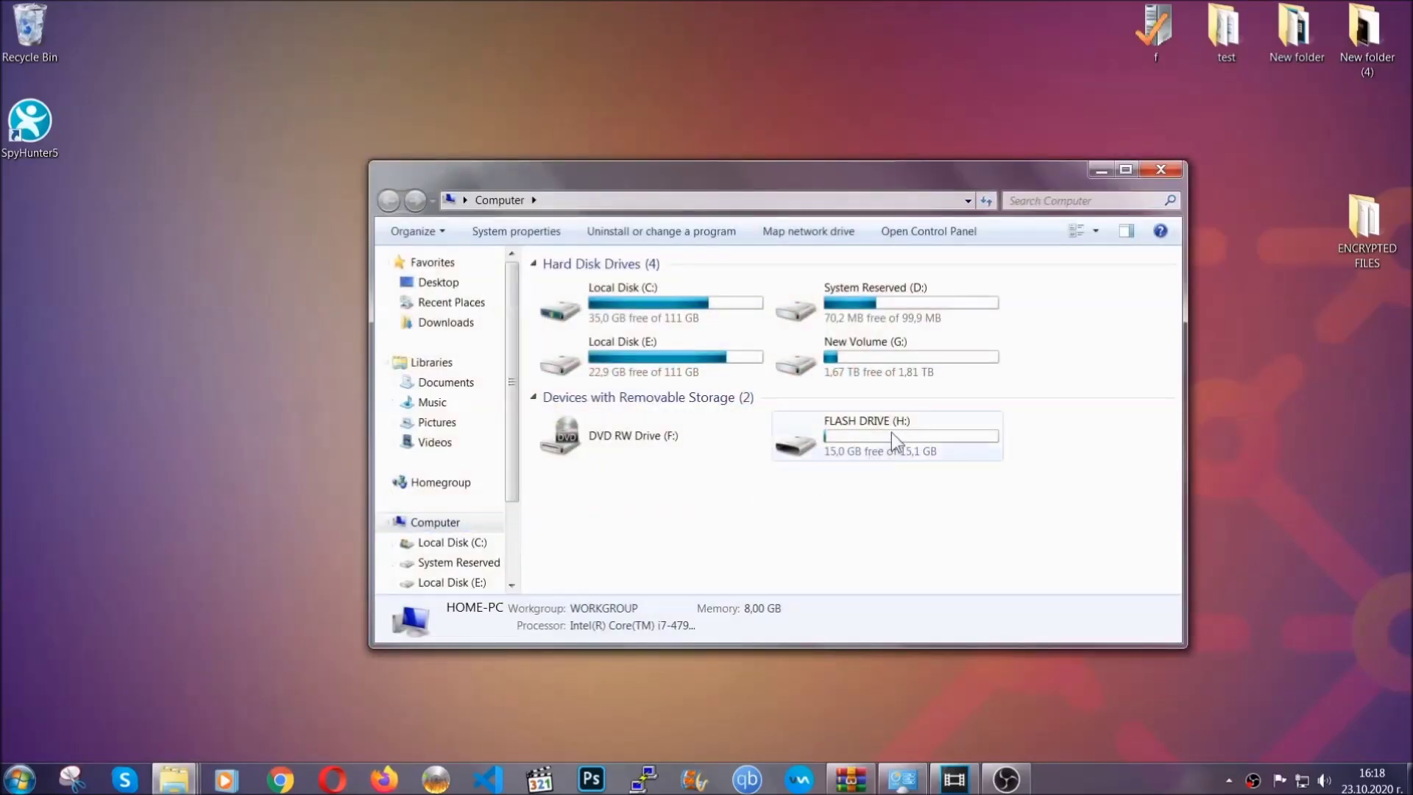
double_click(891, 431)
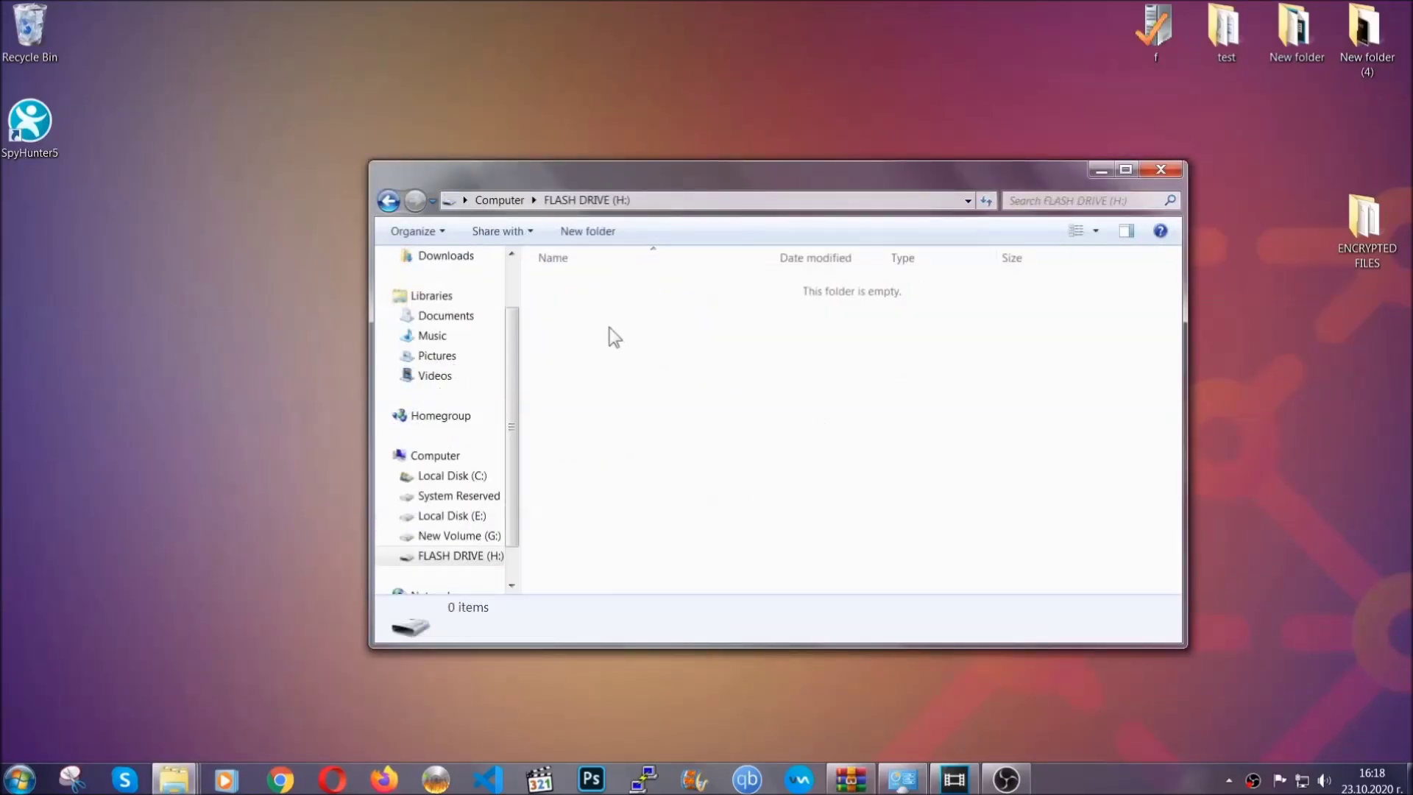
right_click(610, 329)
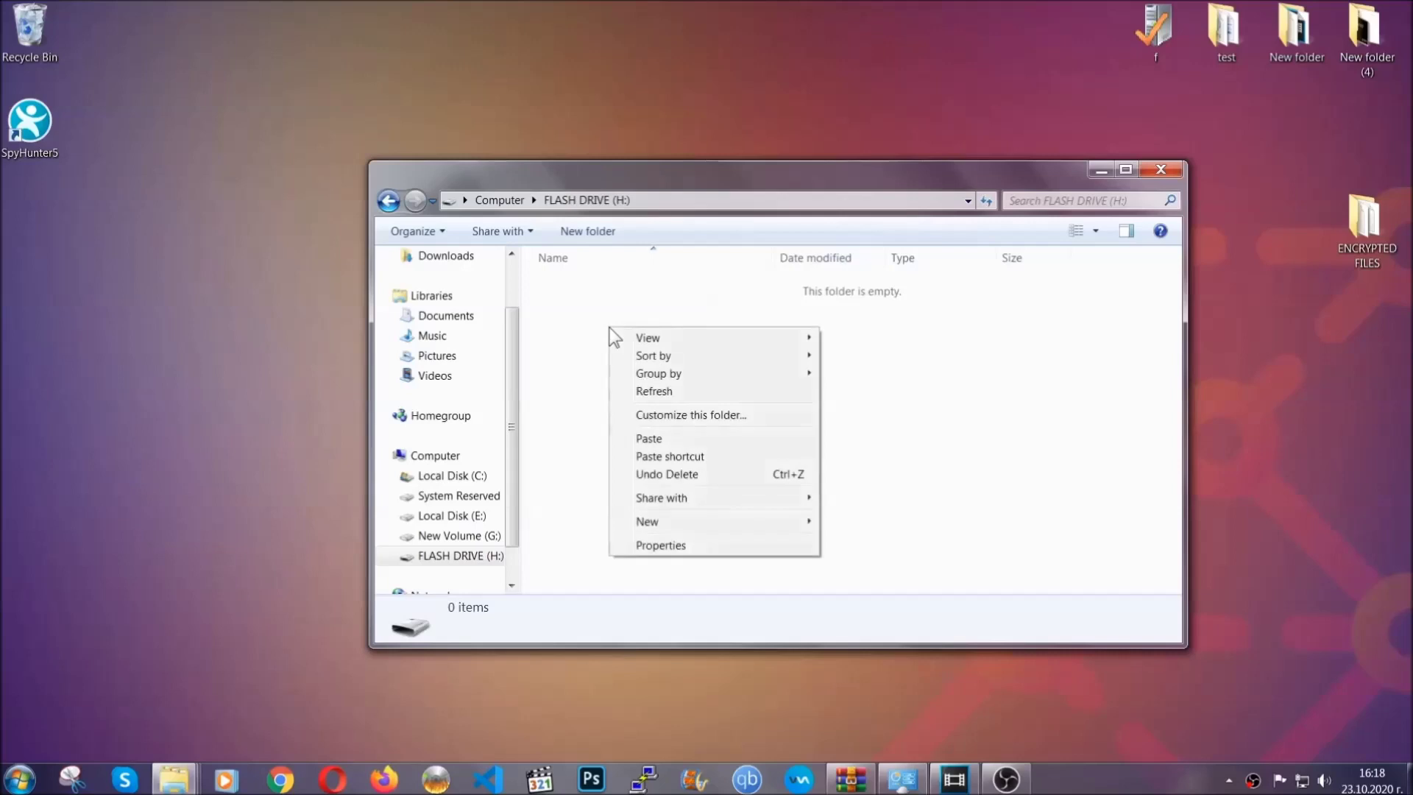
click(643, 440)
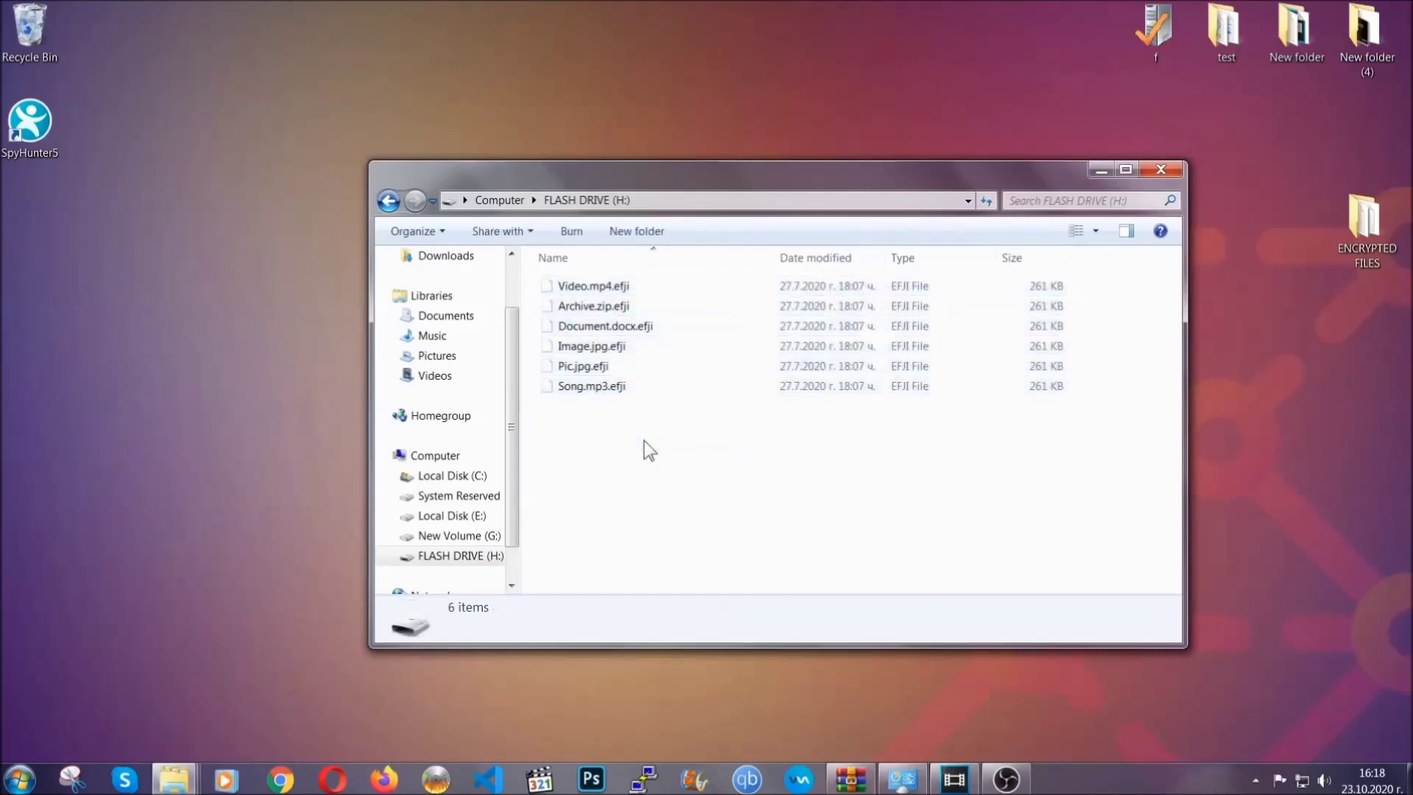
click(1163, 171)
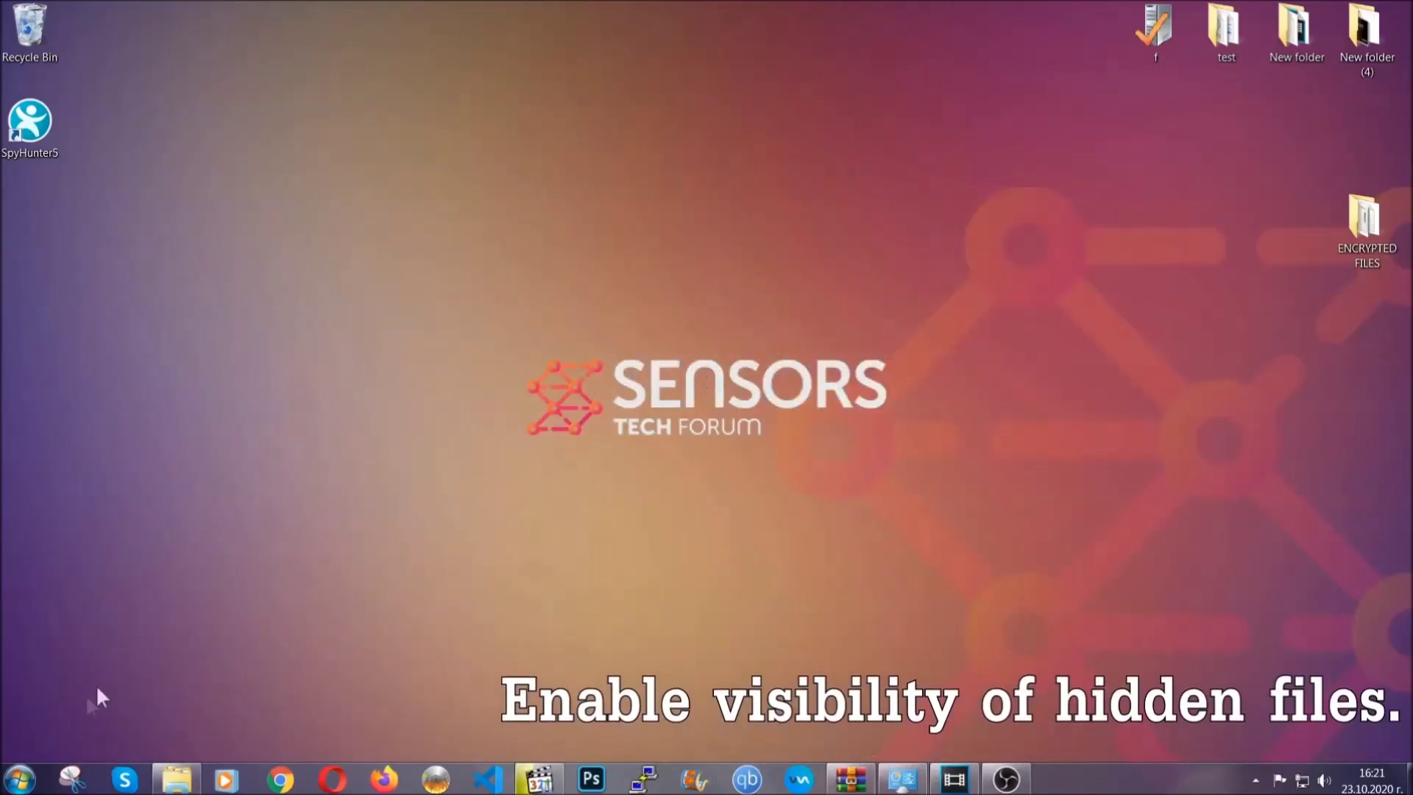
Find 'show hidden files and folders' in Start and apply Show hidden files, folders, and drives.
click(19, 779)
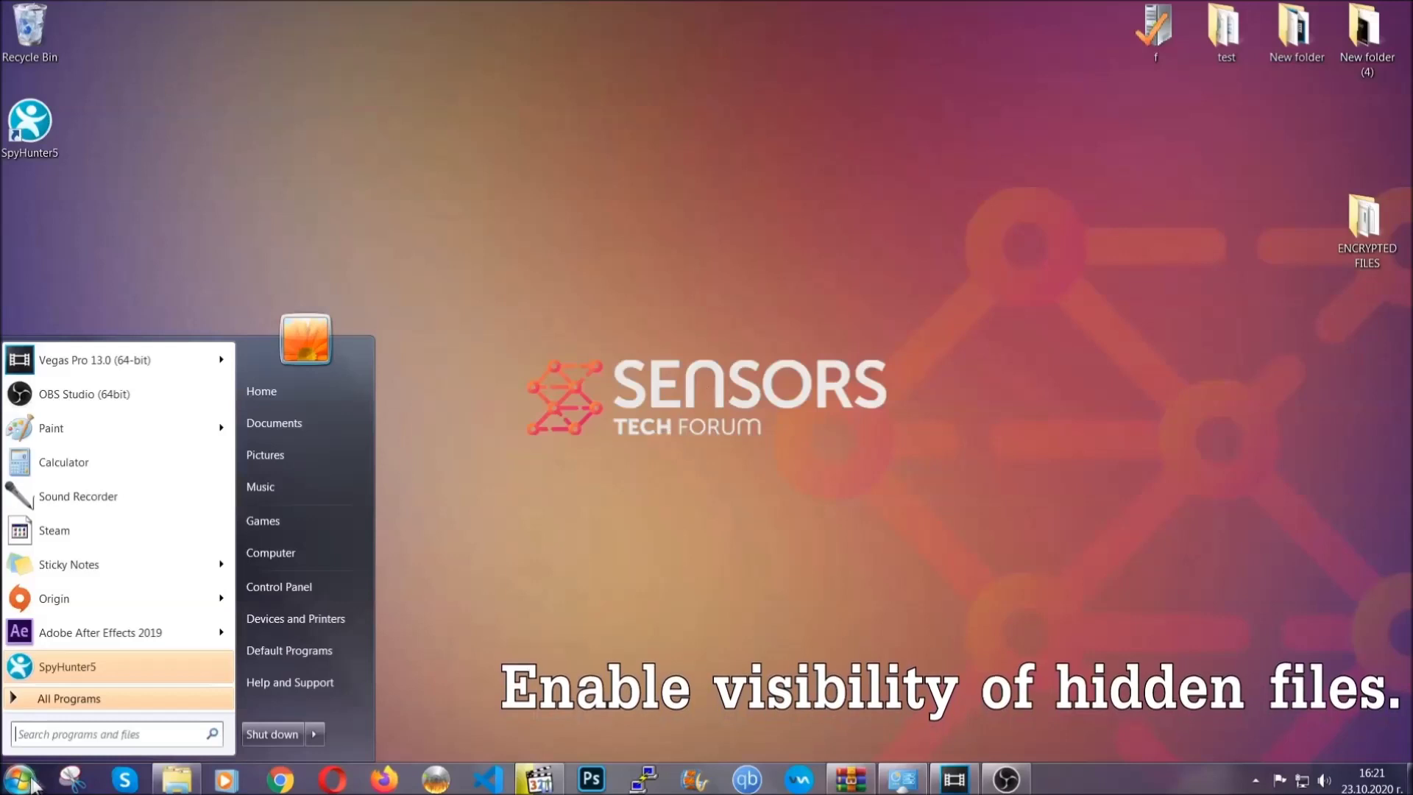
click(60, 734)
text(showh)
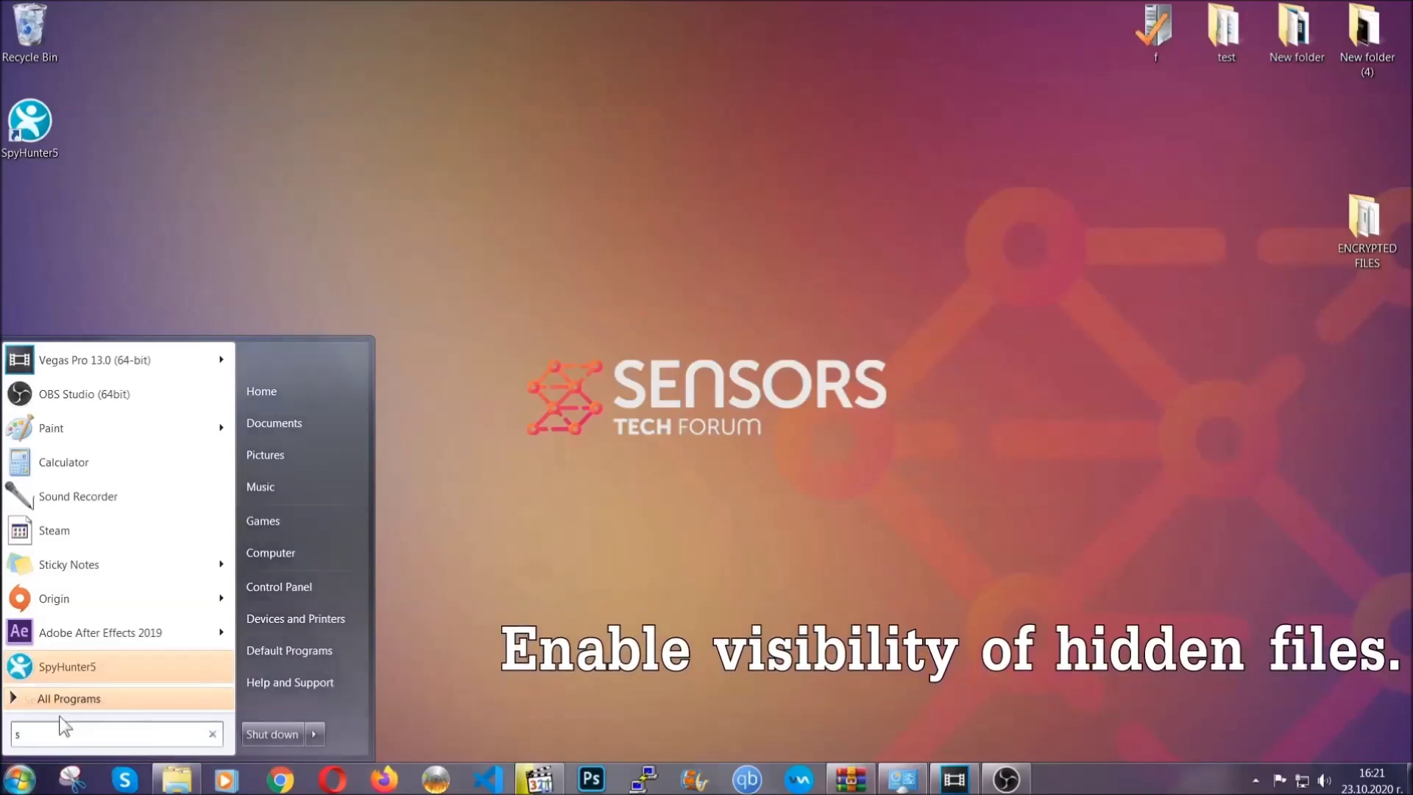
key(BackSpace)
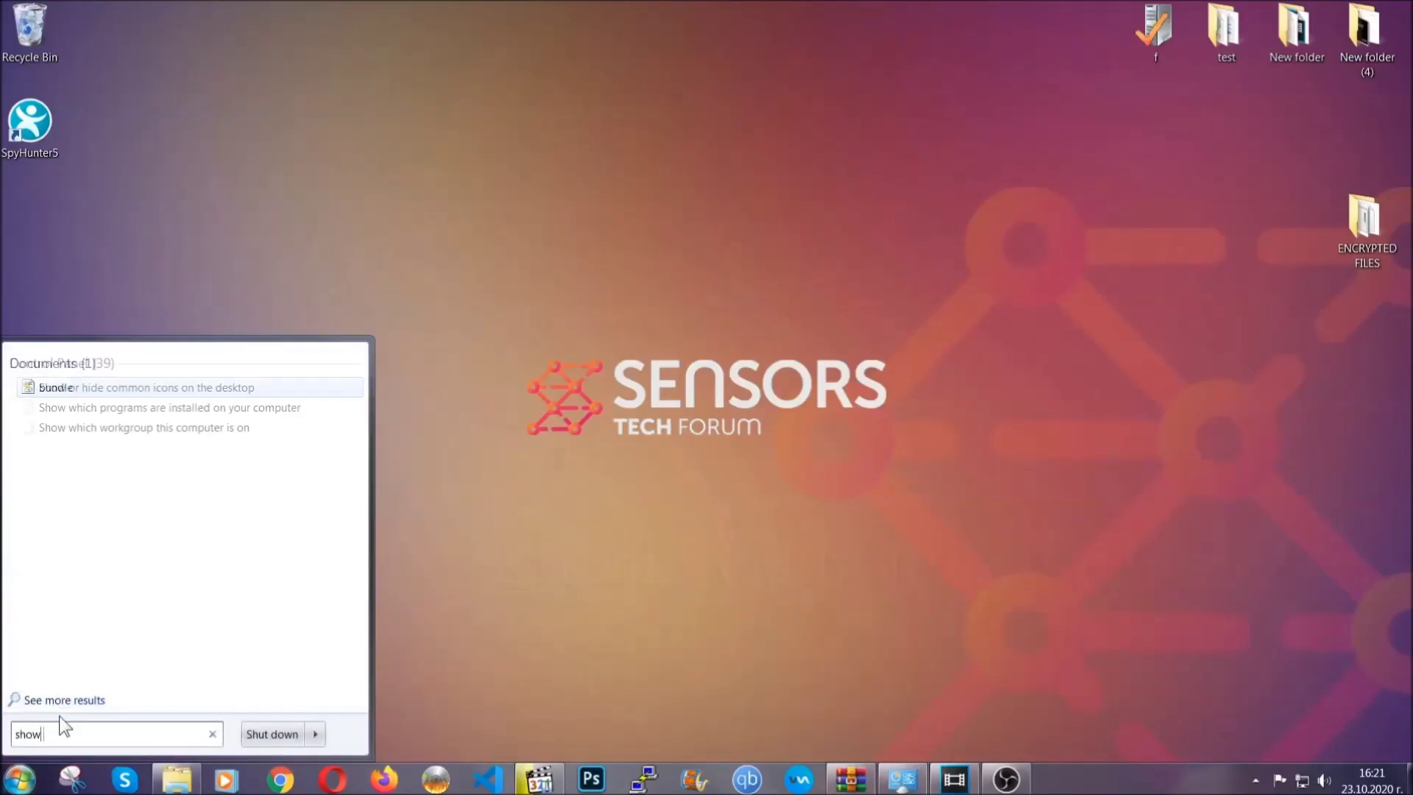
text( hidden files )
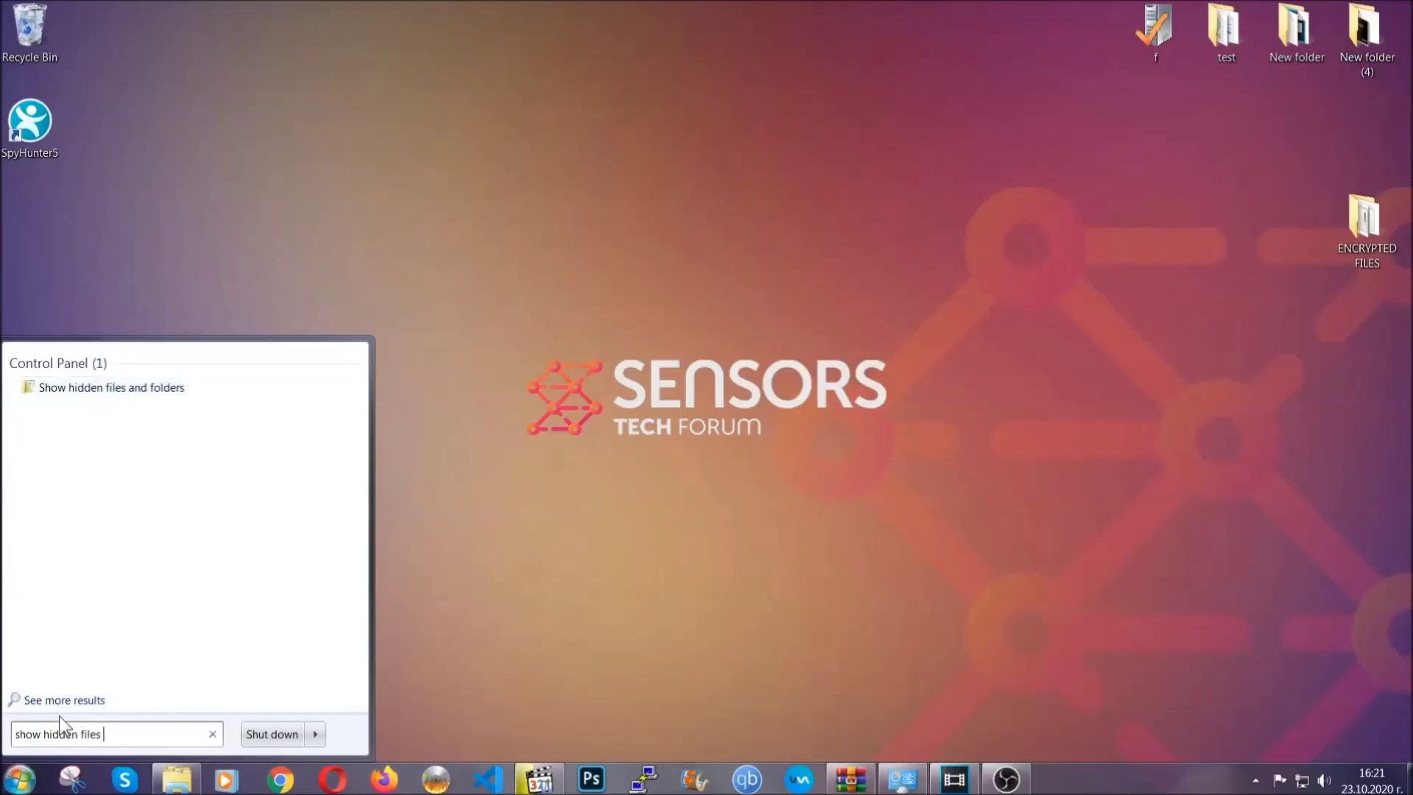
text(and folders)
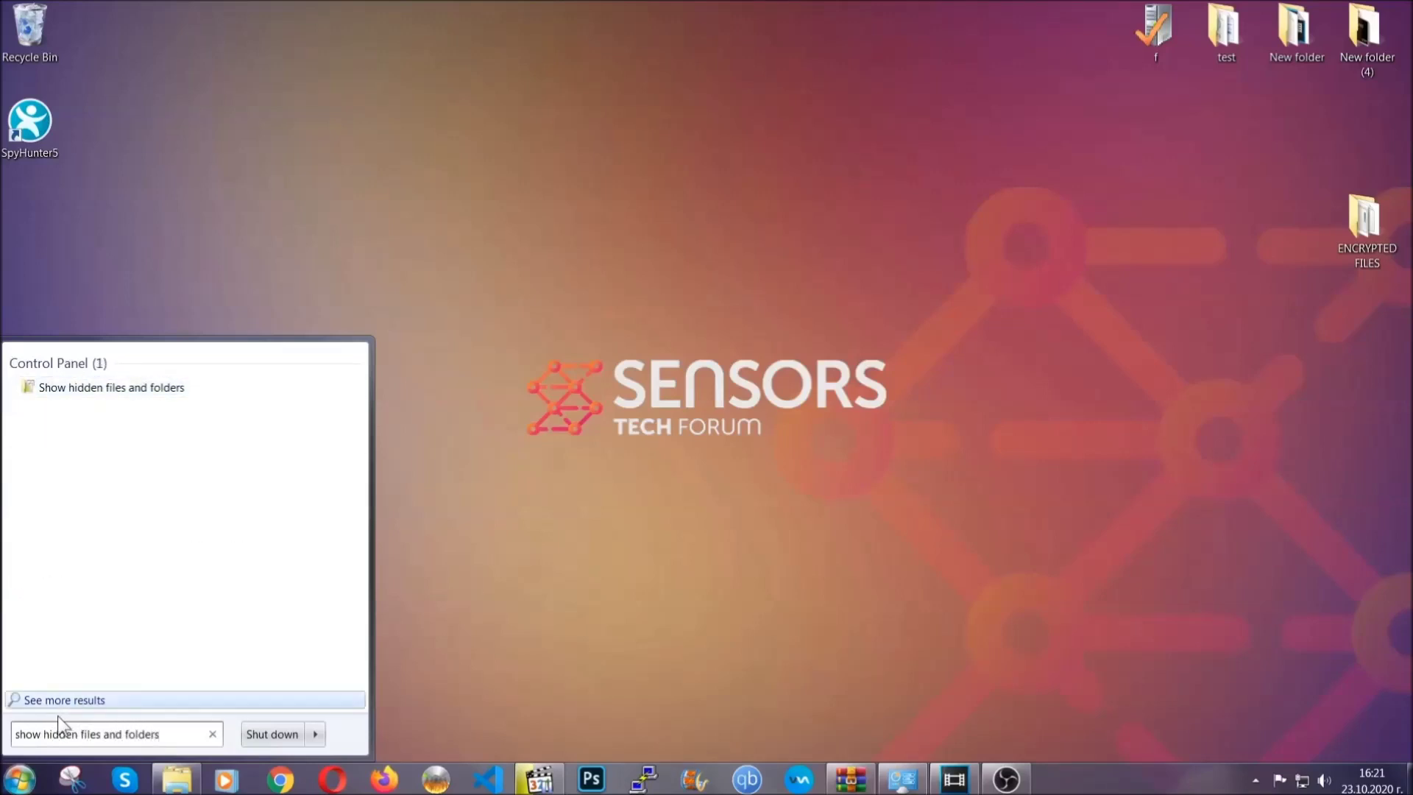
click(166, 390)
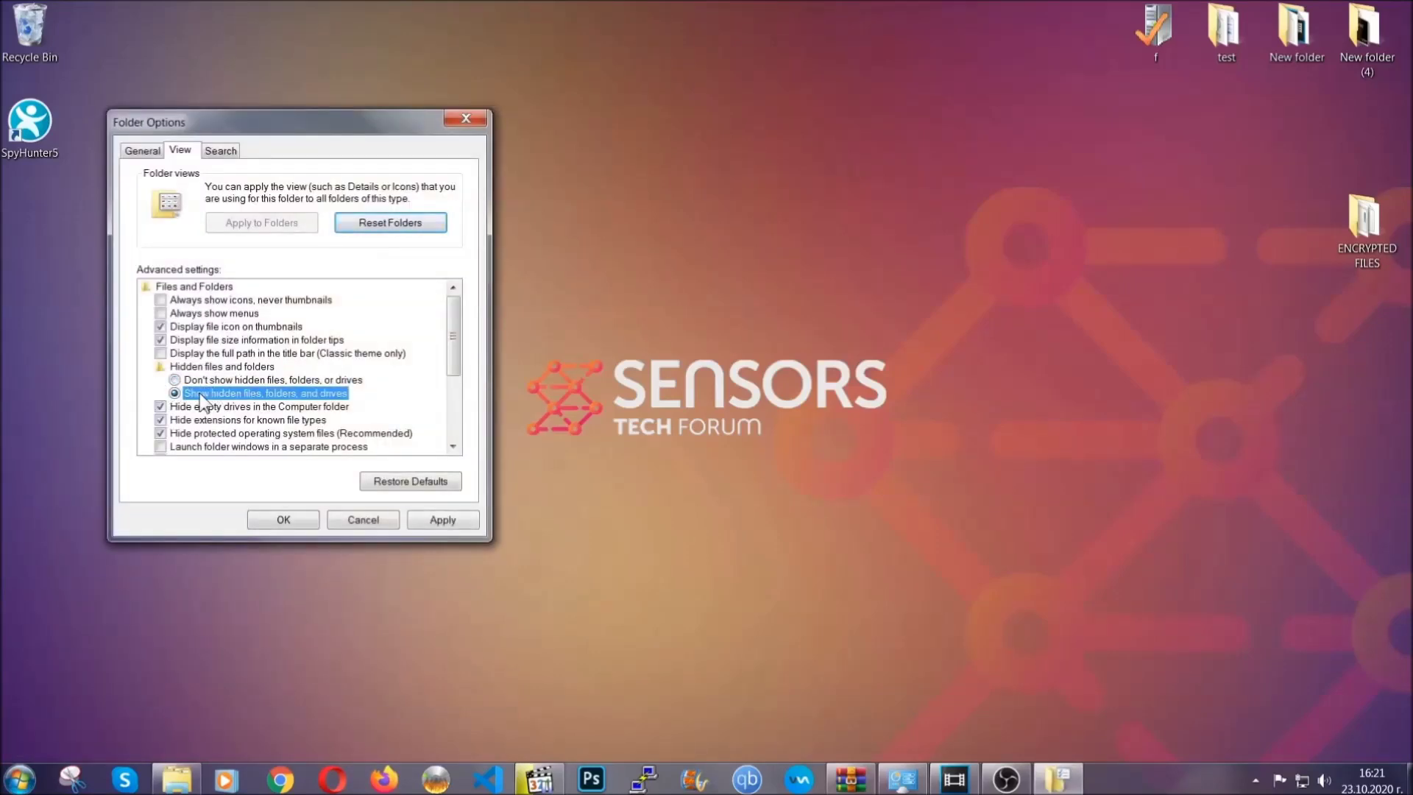
click(439, 522)
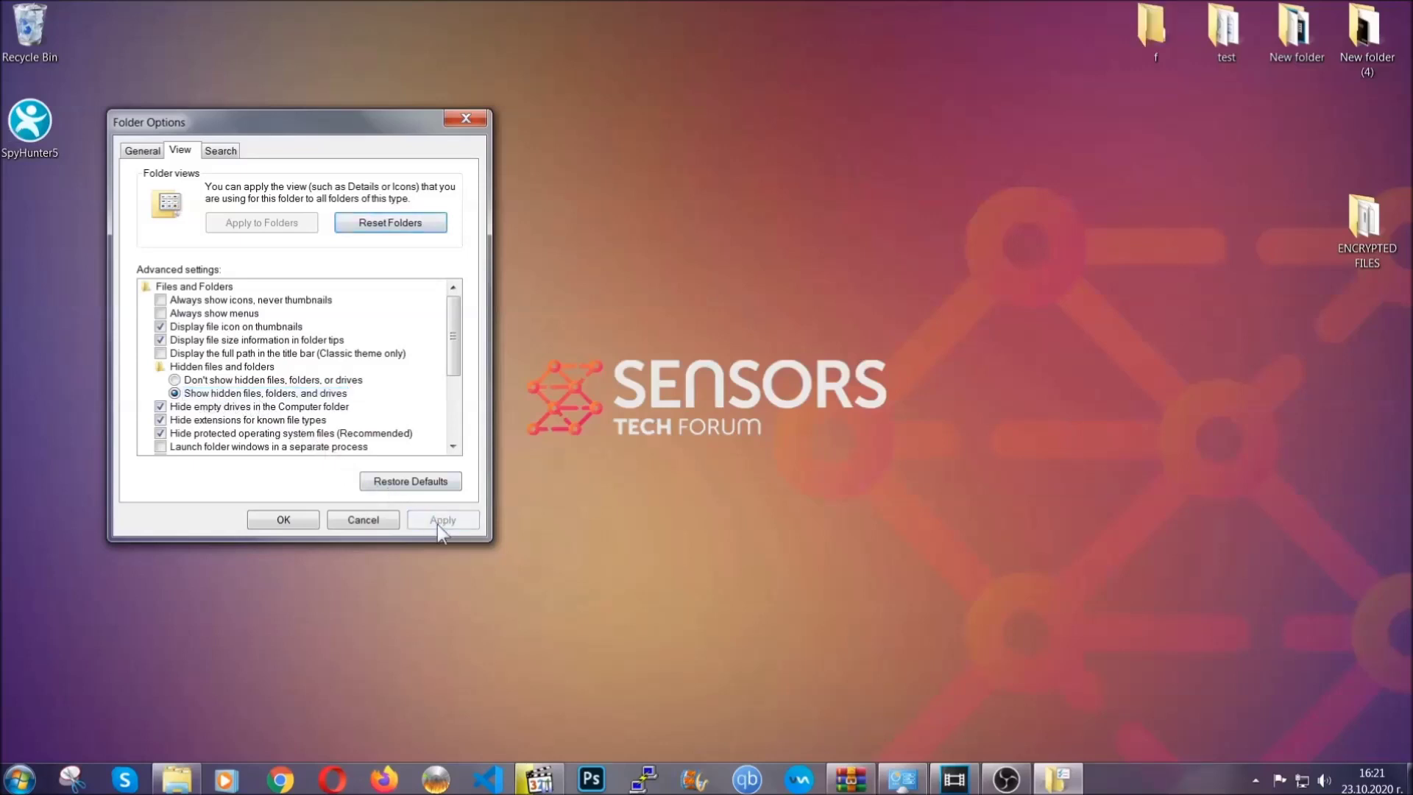
click(276, 520)
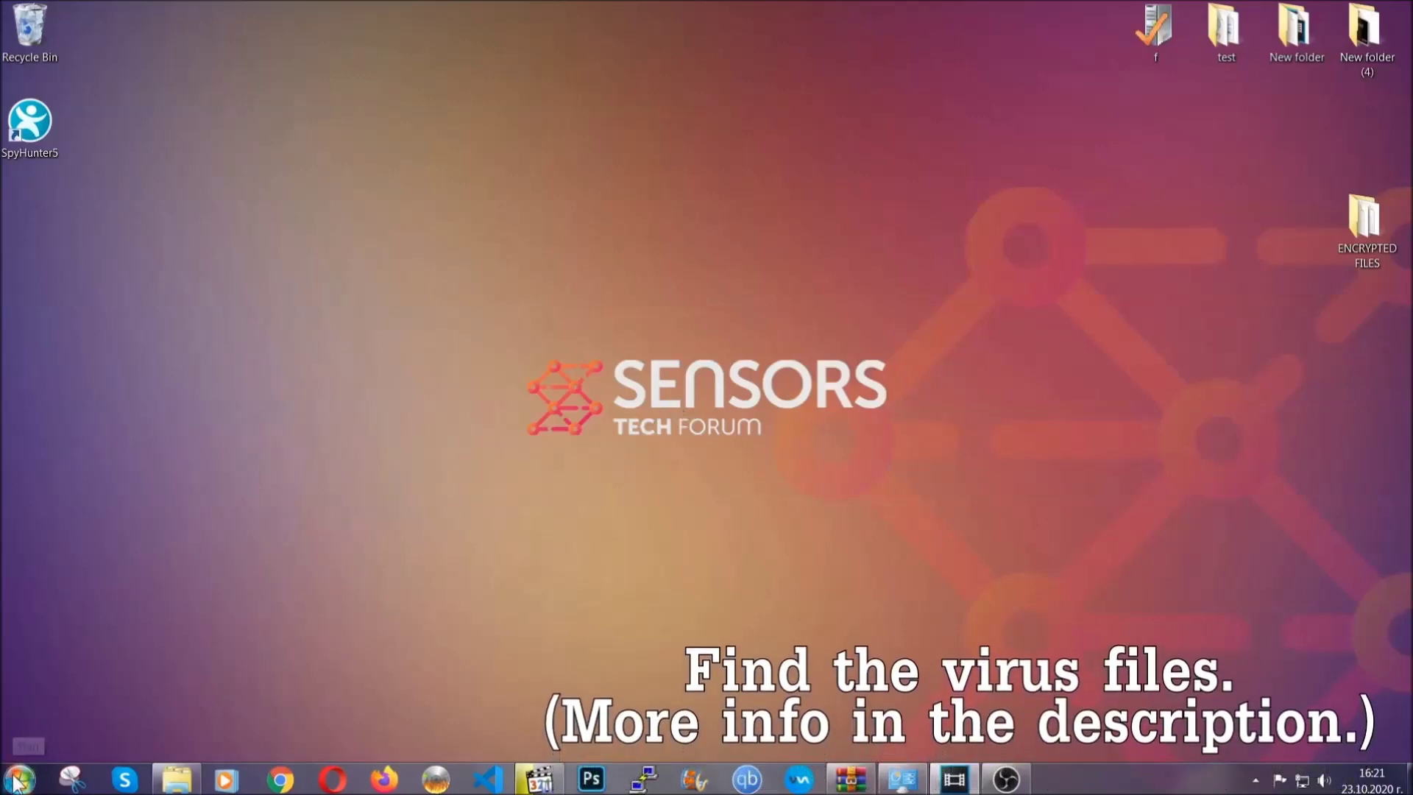
Search Computer for 'extension:exe Example Virus Name' to locate the virus executable.
key(super)
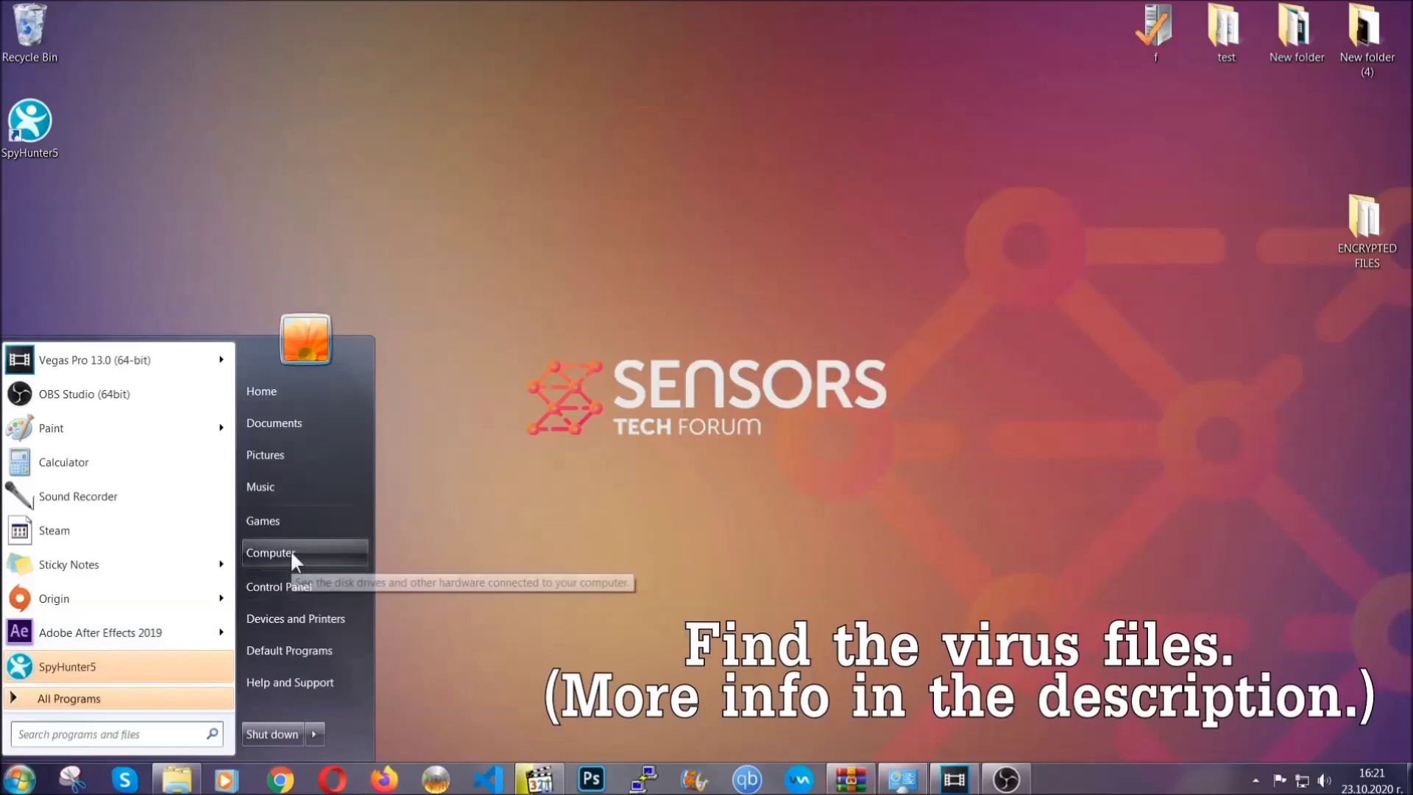
click(290, 552)
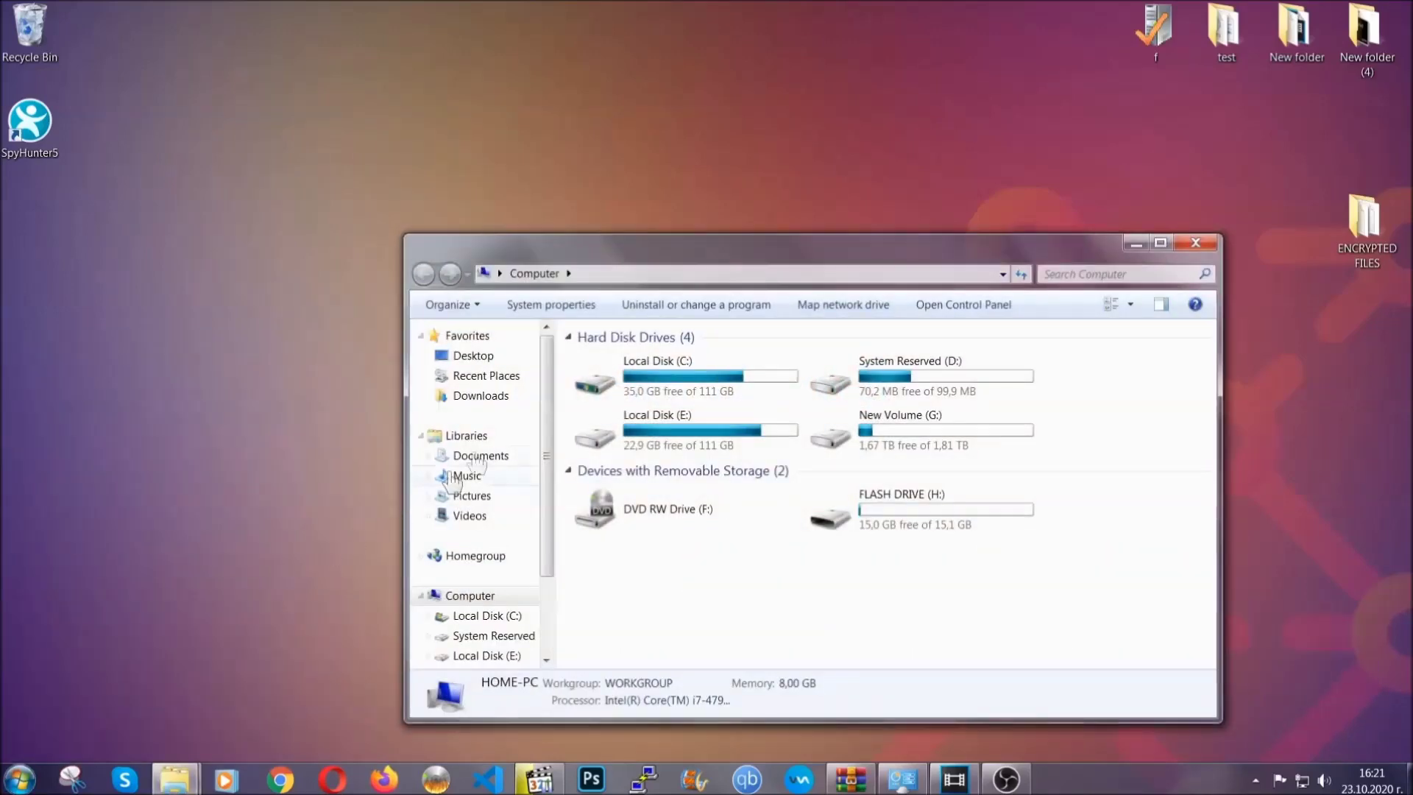
drag(768, 259, 675, 196)
text(fil)
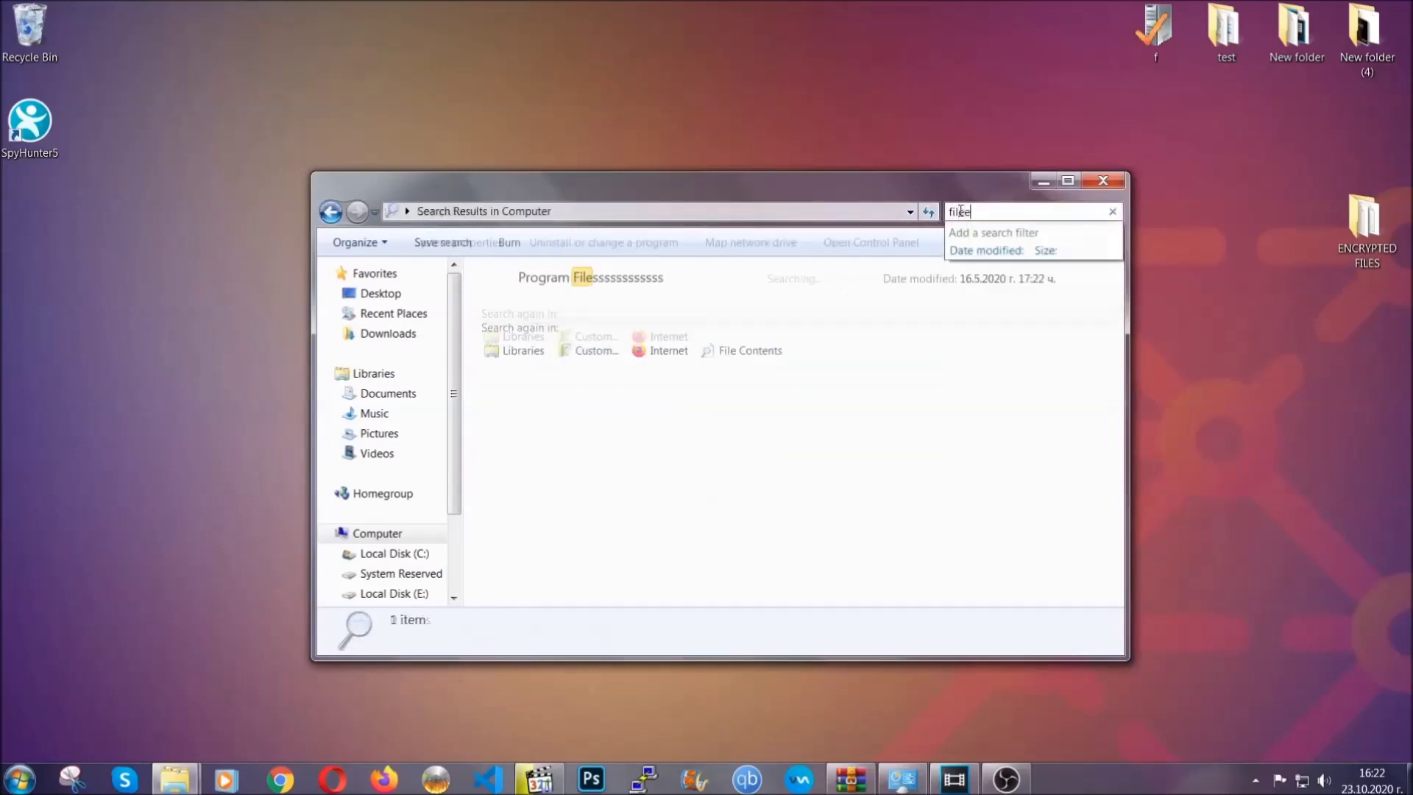
text(extension:)
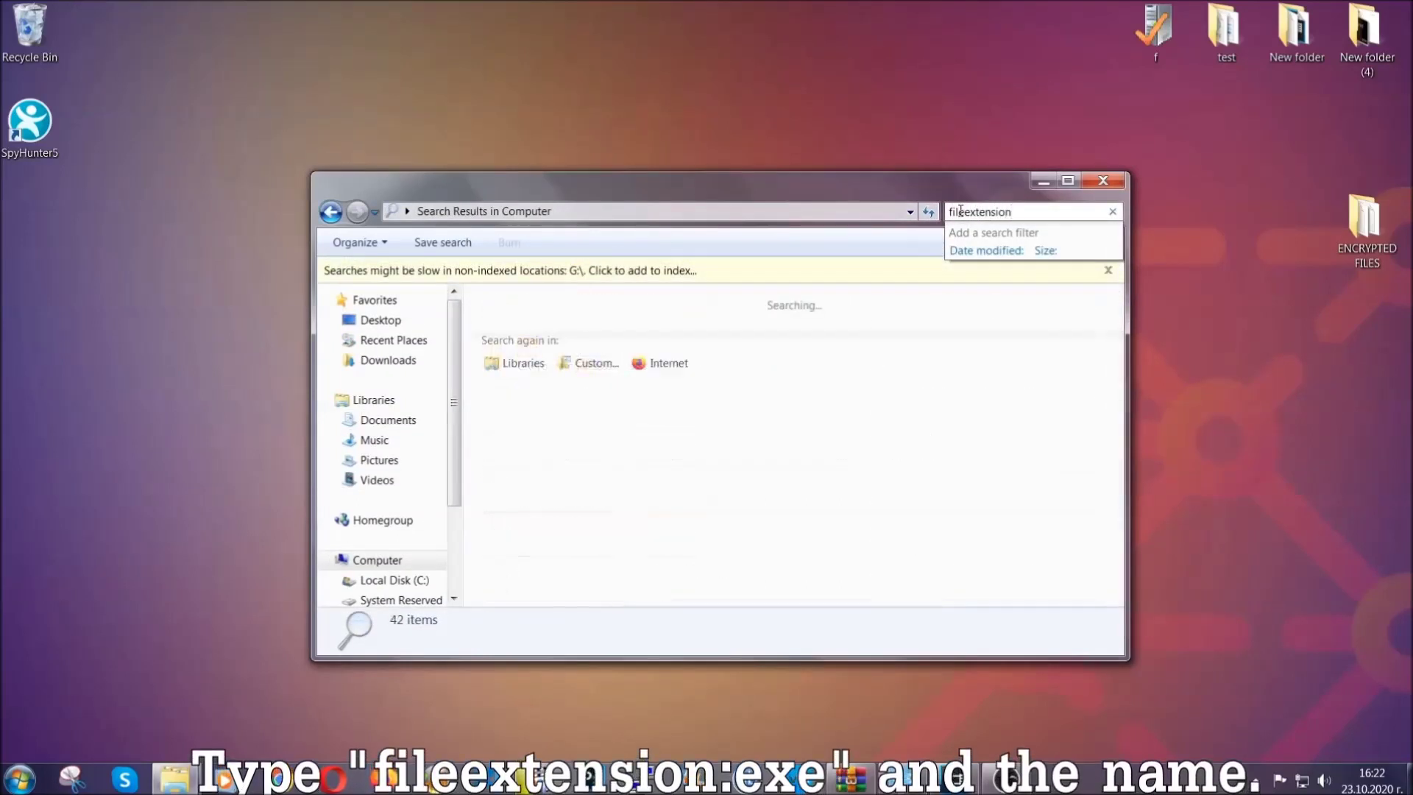
text(exe )
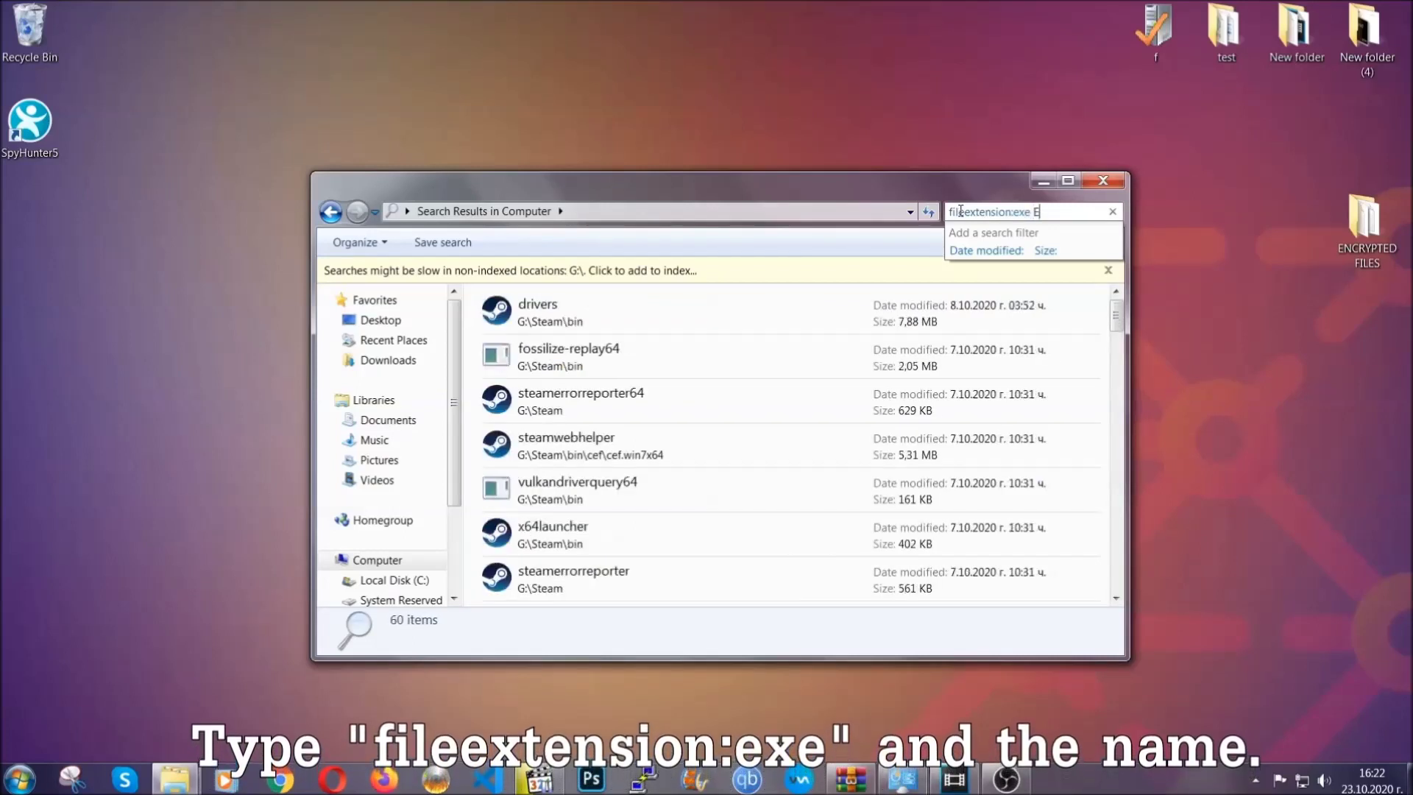
text(Example)
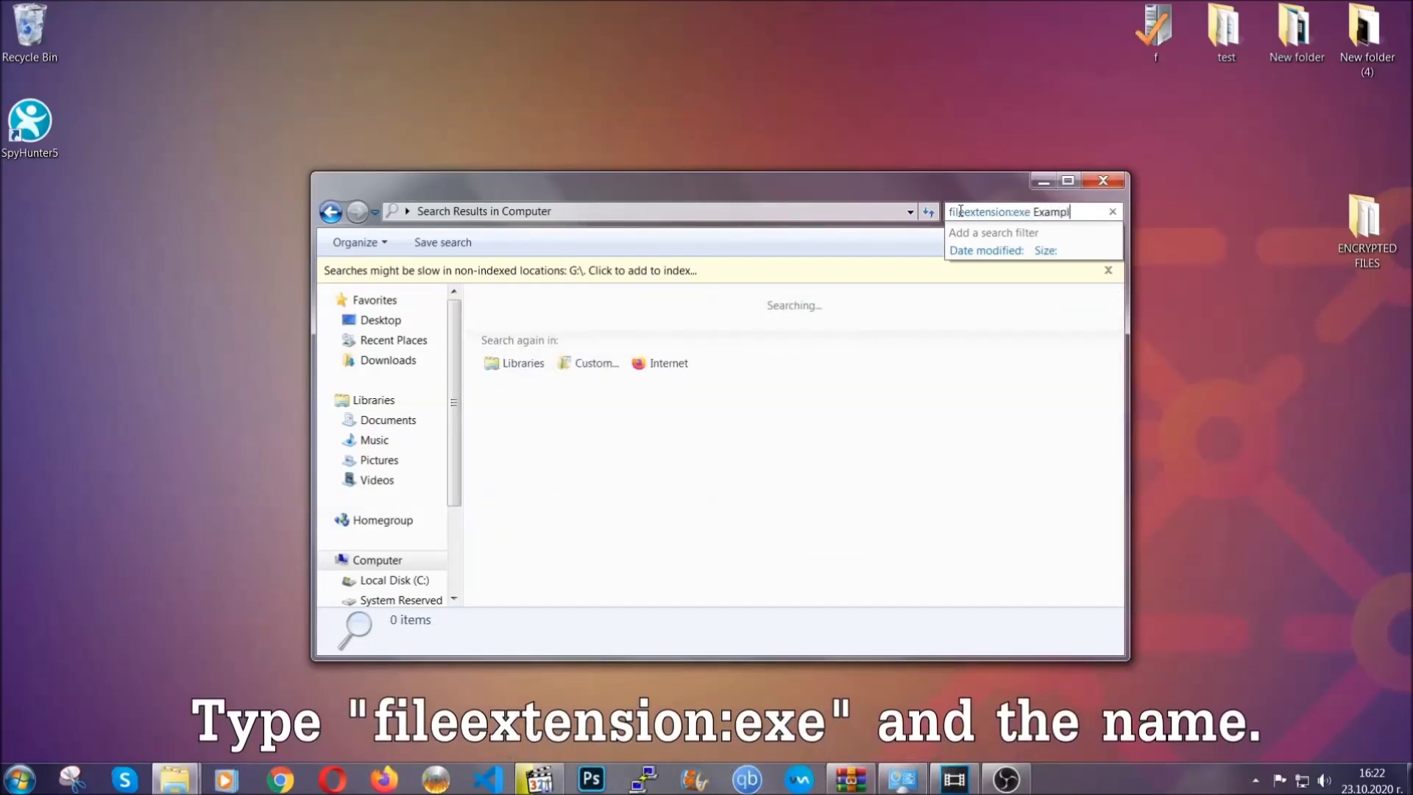
text( Virus Name)
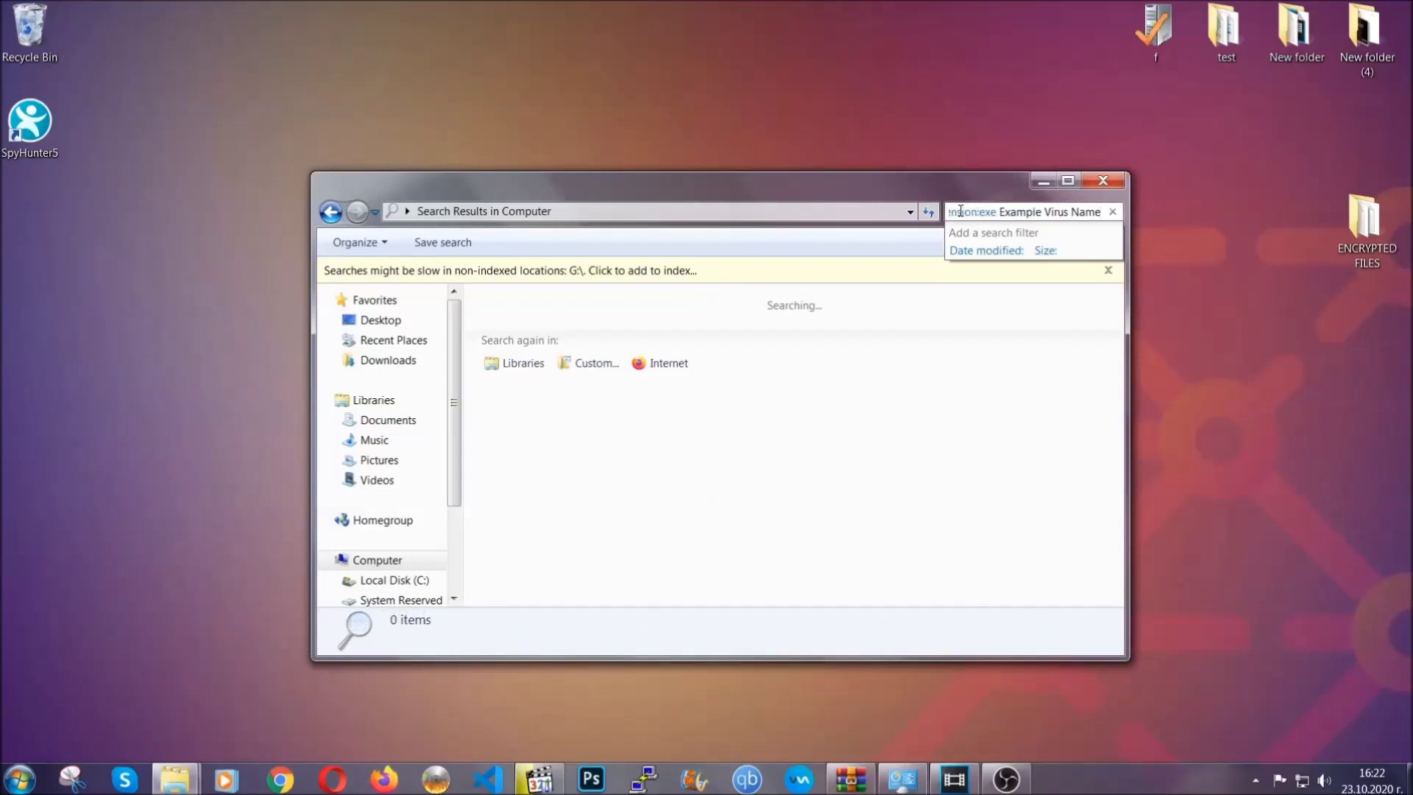
key(Return)
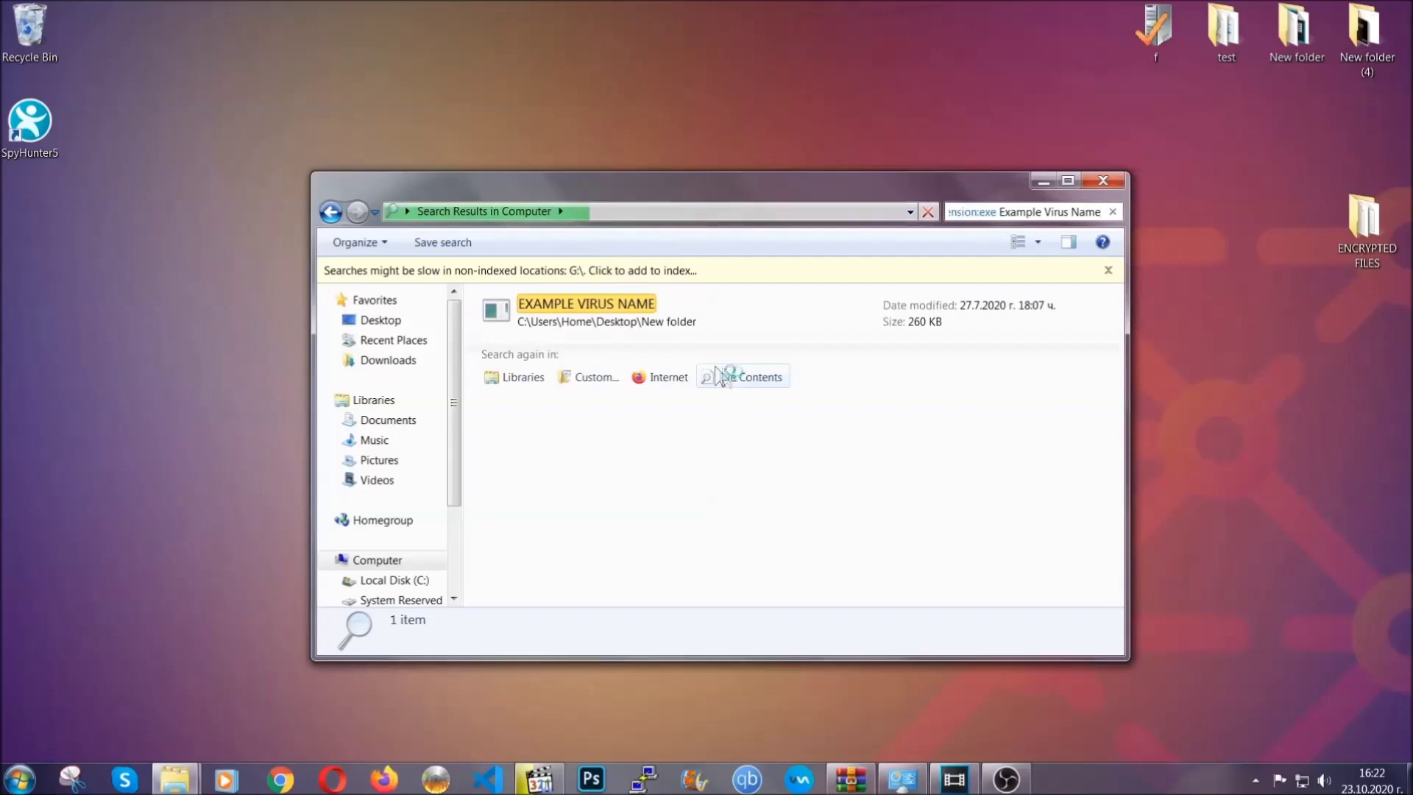
Delete the EXAMPLE VIRUS NAME executable to the Recycle Bin and close the search window.
click(621, 306)
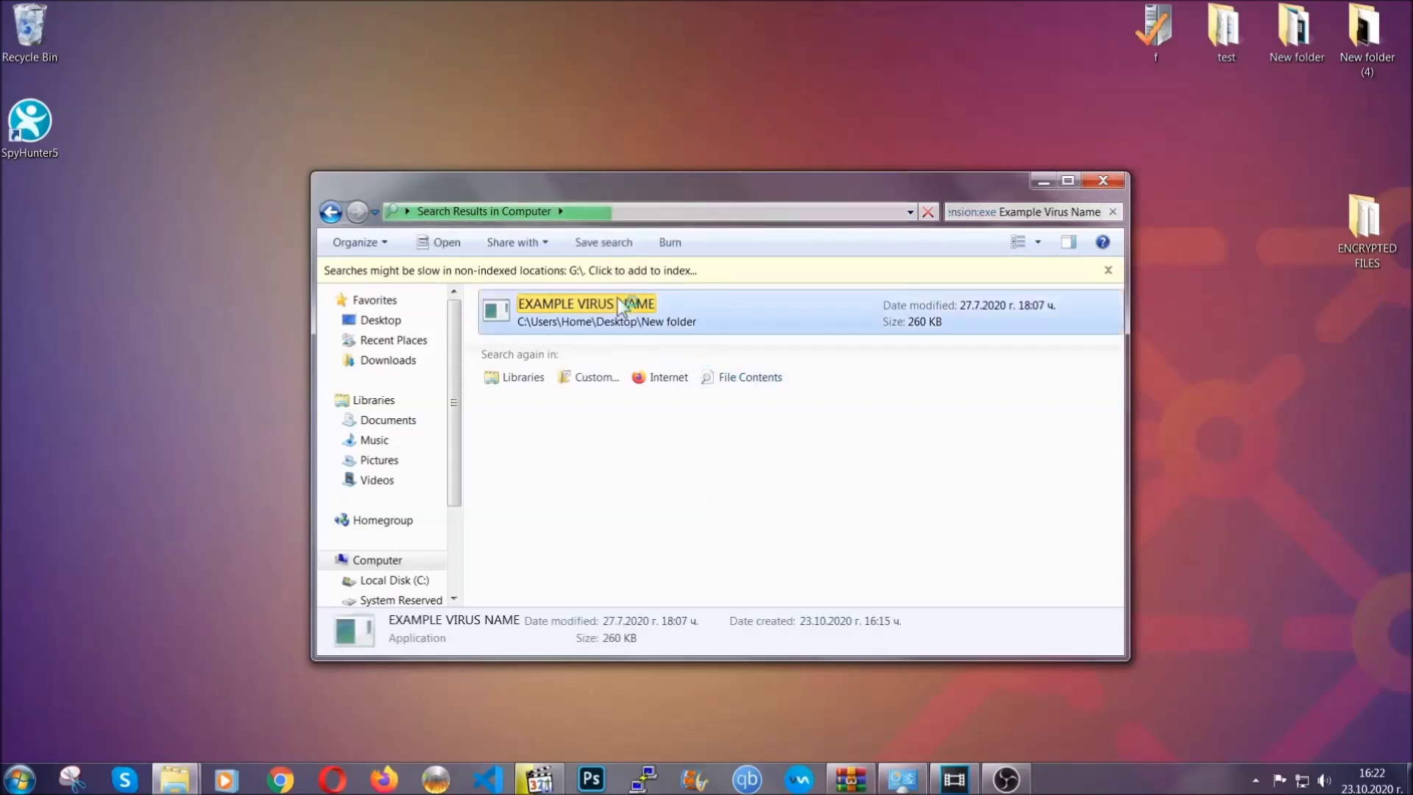
right_click(620, 306)
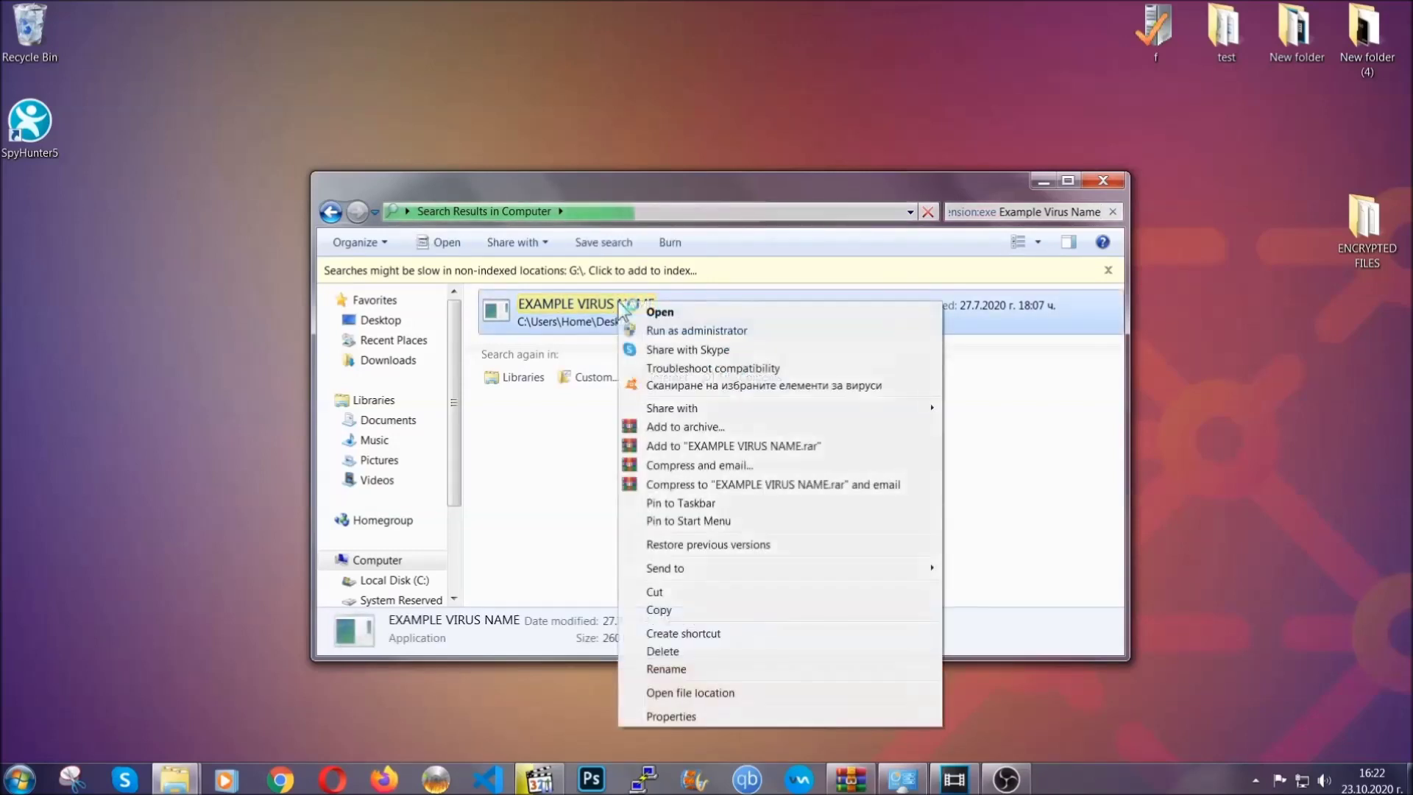
click(682, 650)
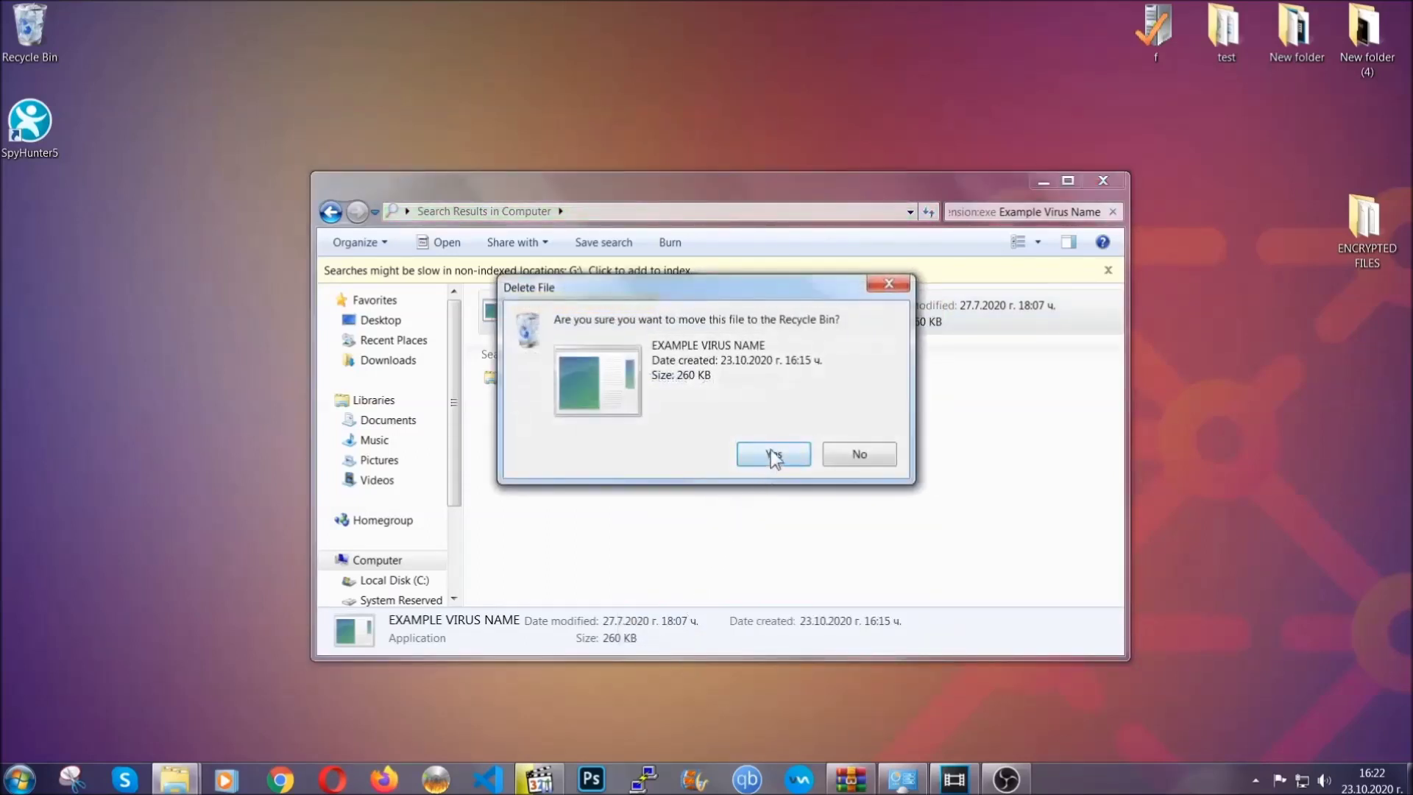
click(773, 456)
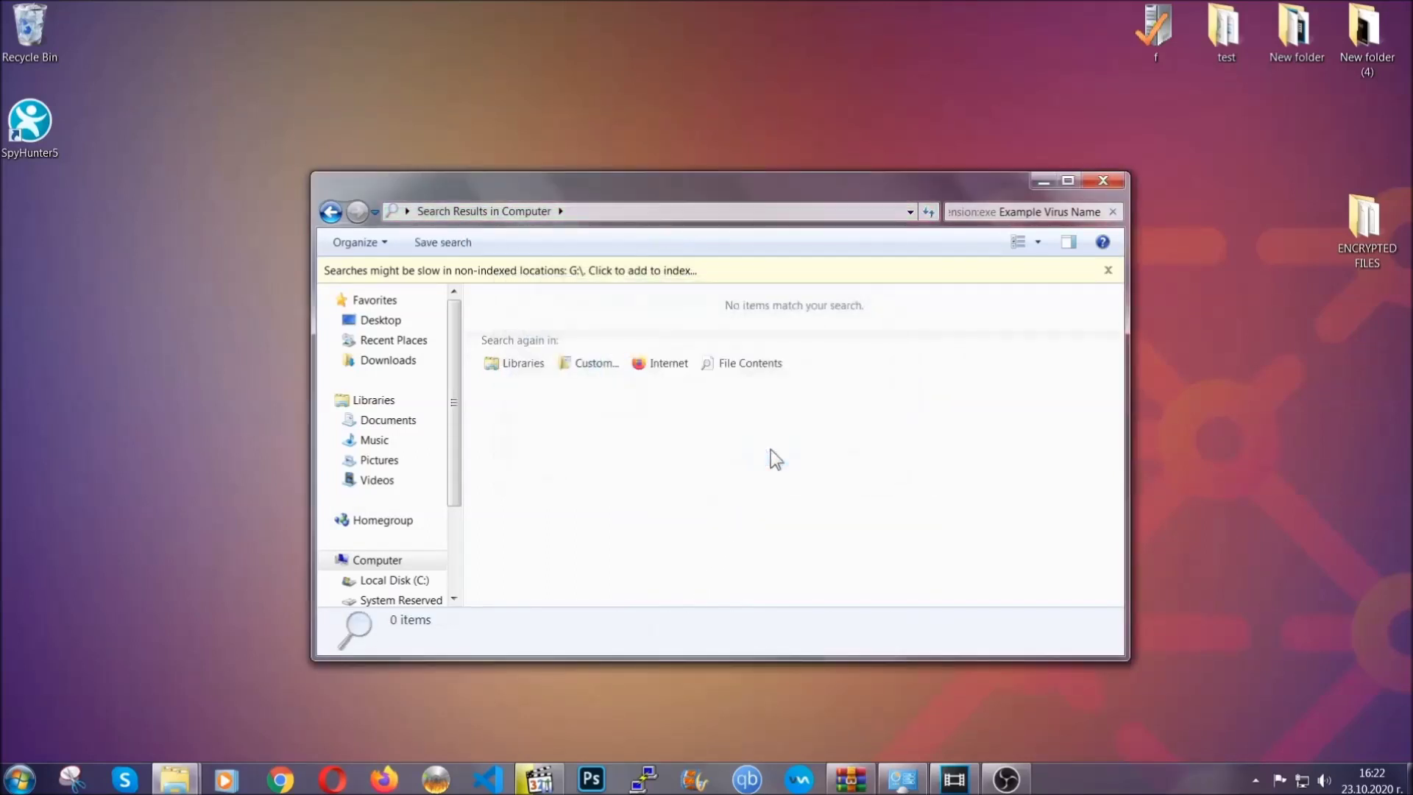
click(1104, 182)
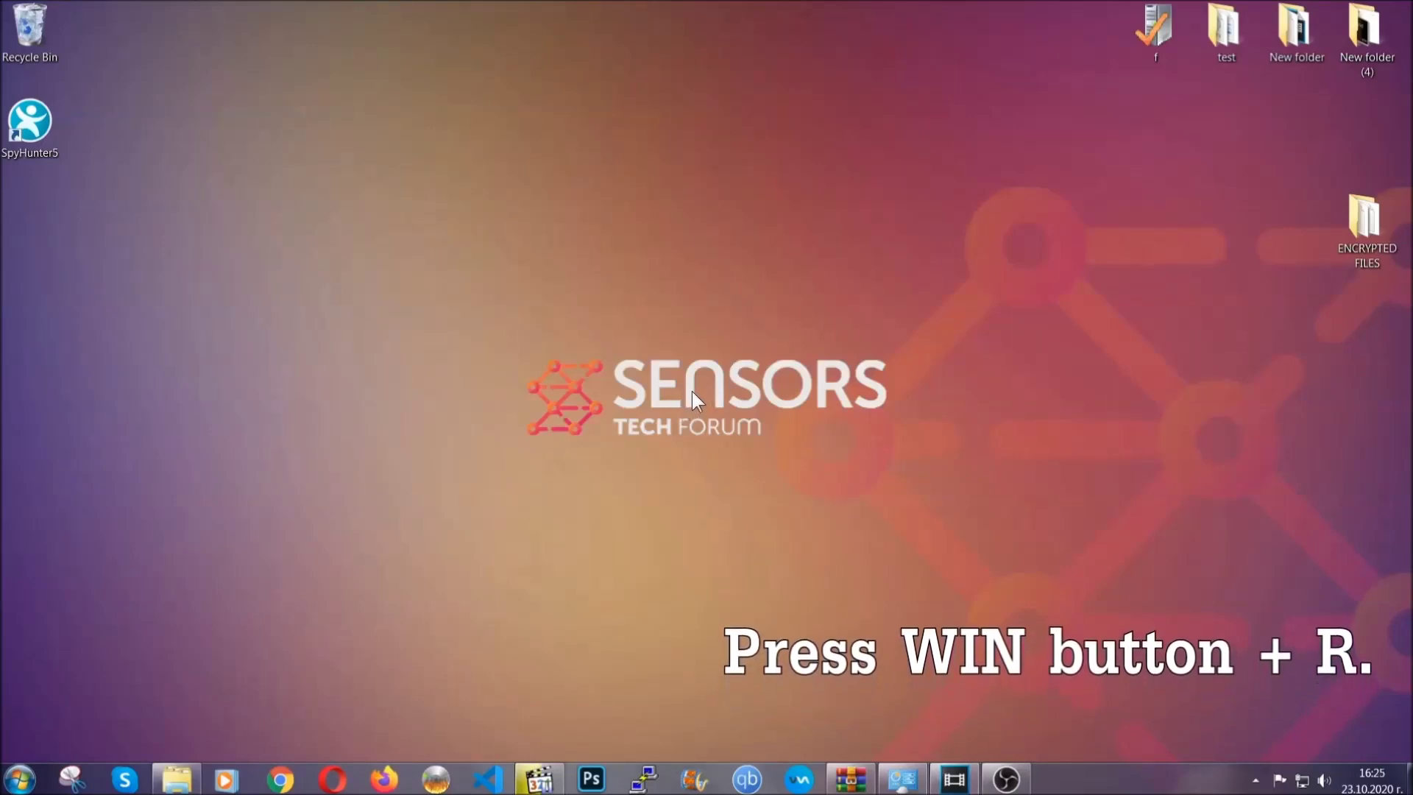
Replace 'cmd' with REGEDIT in the Win+R Open field and run it.
key(super+r)
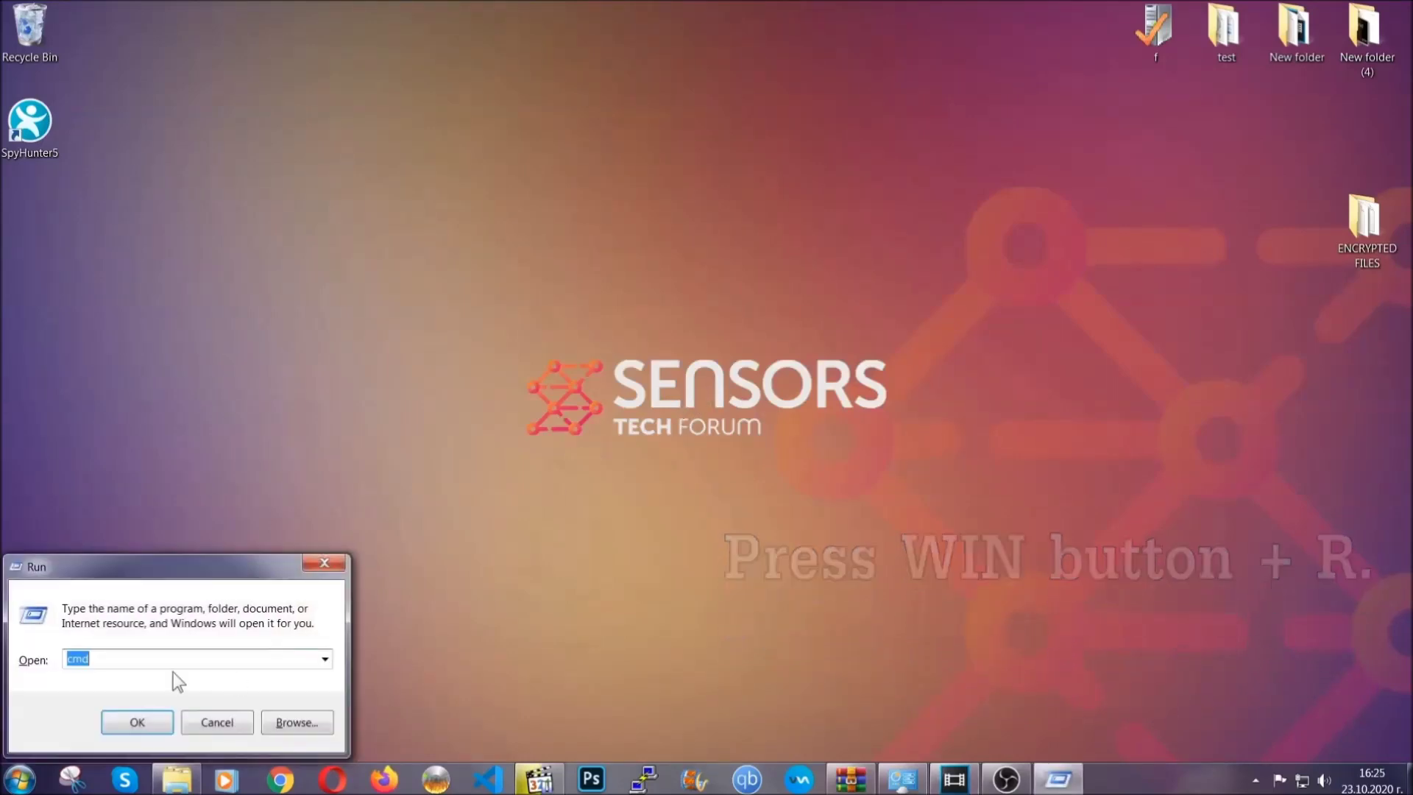
click(147, 667)
drag(133, 669, 18, 665)
text(REGEDIT)
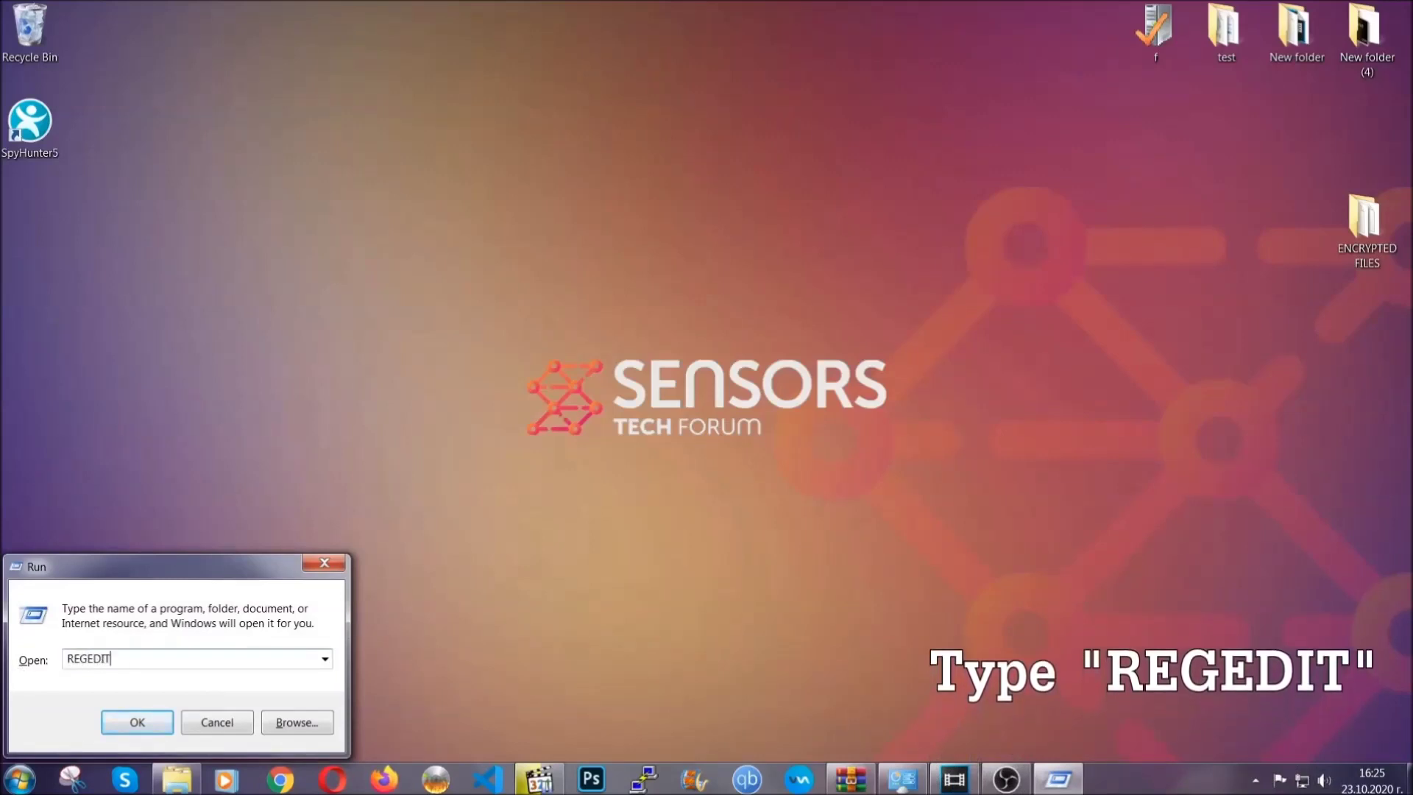
click(121, 719)
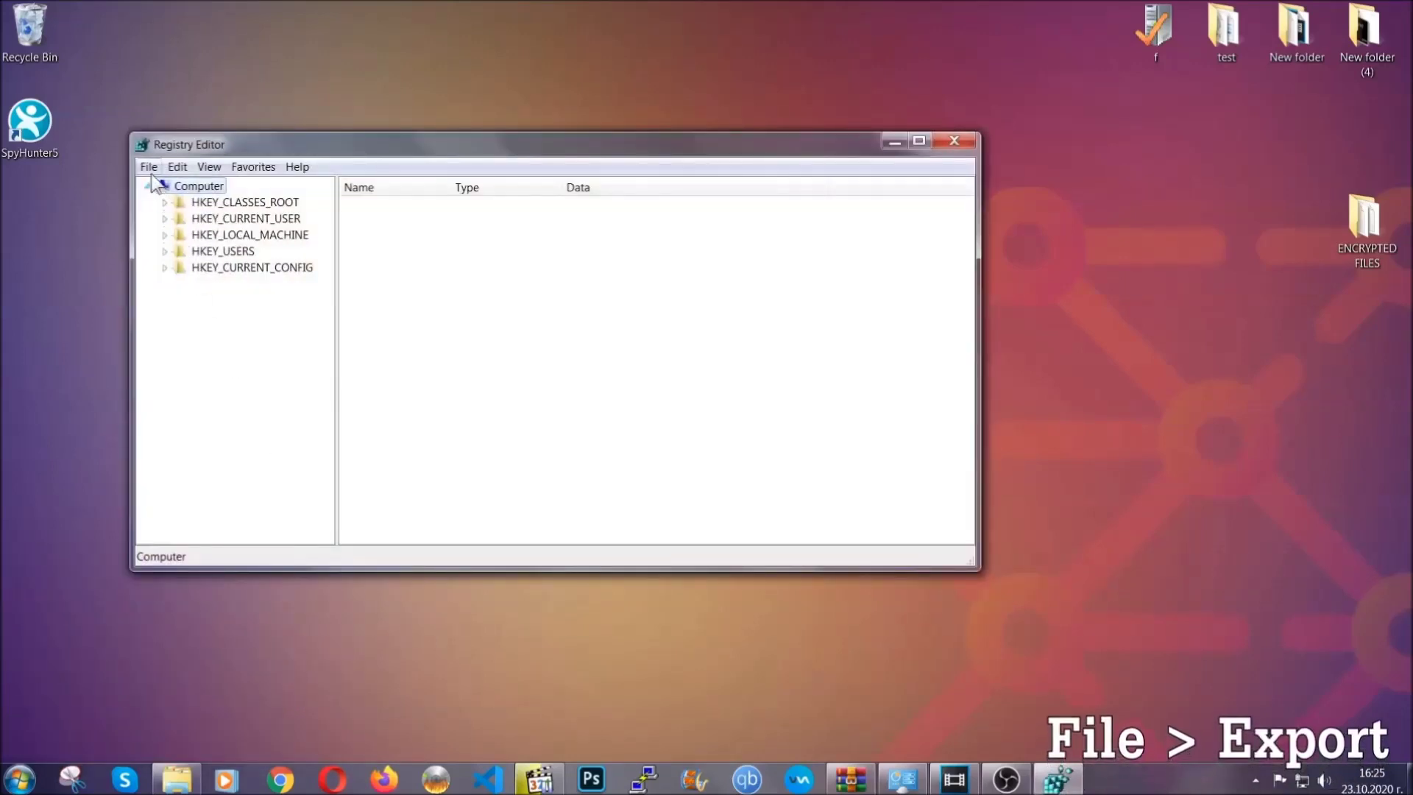
Export the entire registry to the Desktop as BACKUP, then recentre the Registry Editor window.
click(148, 167)
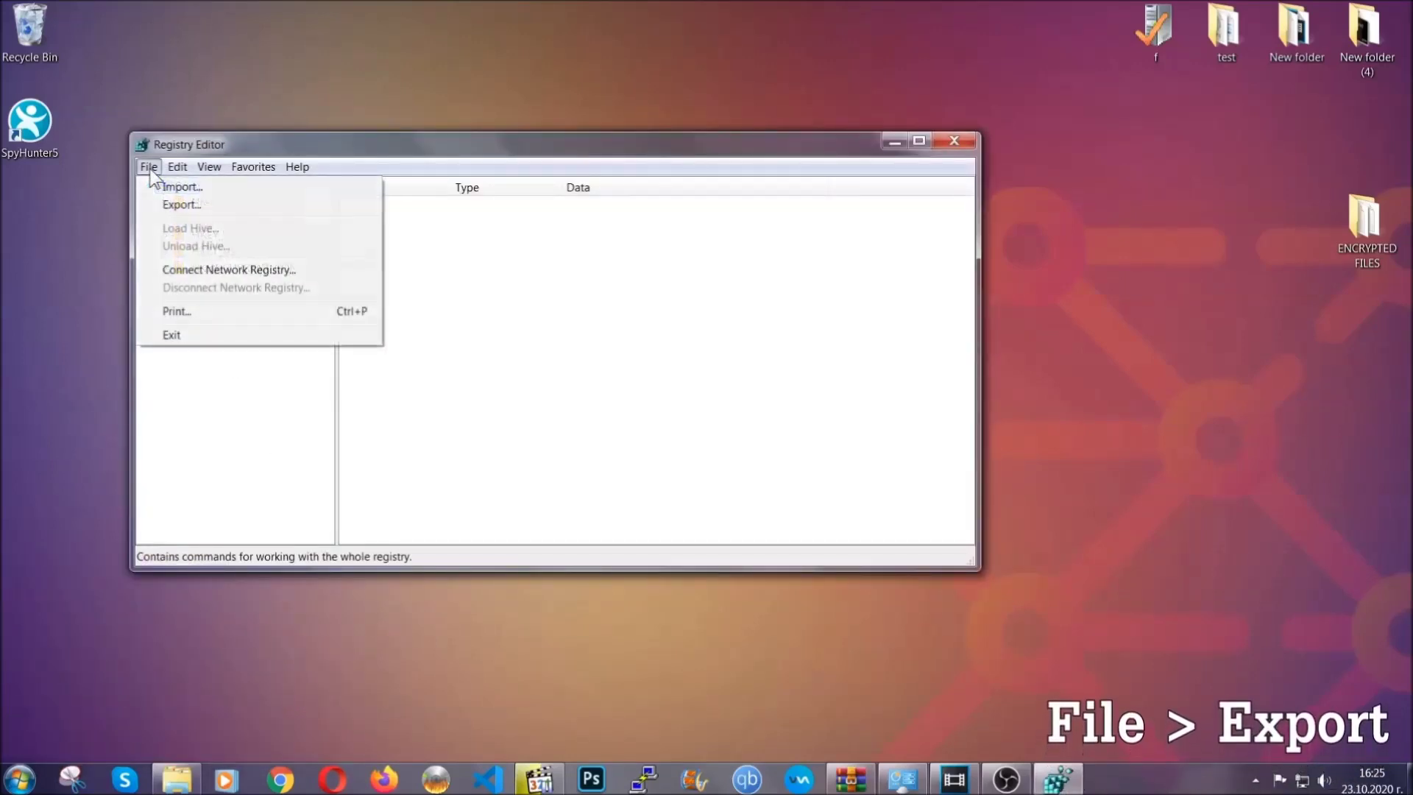
click(183, 203)
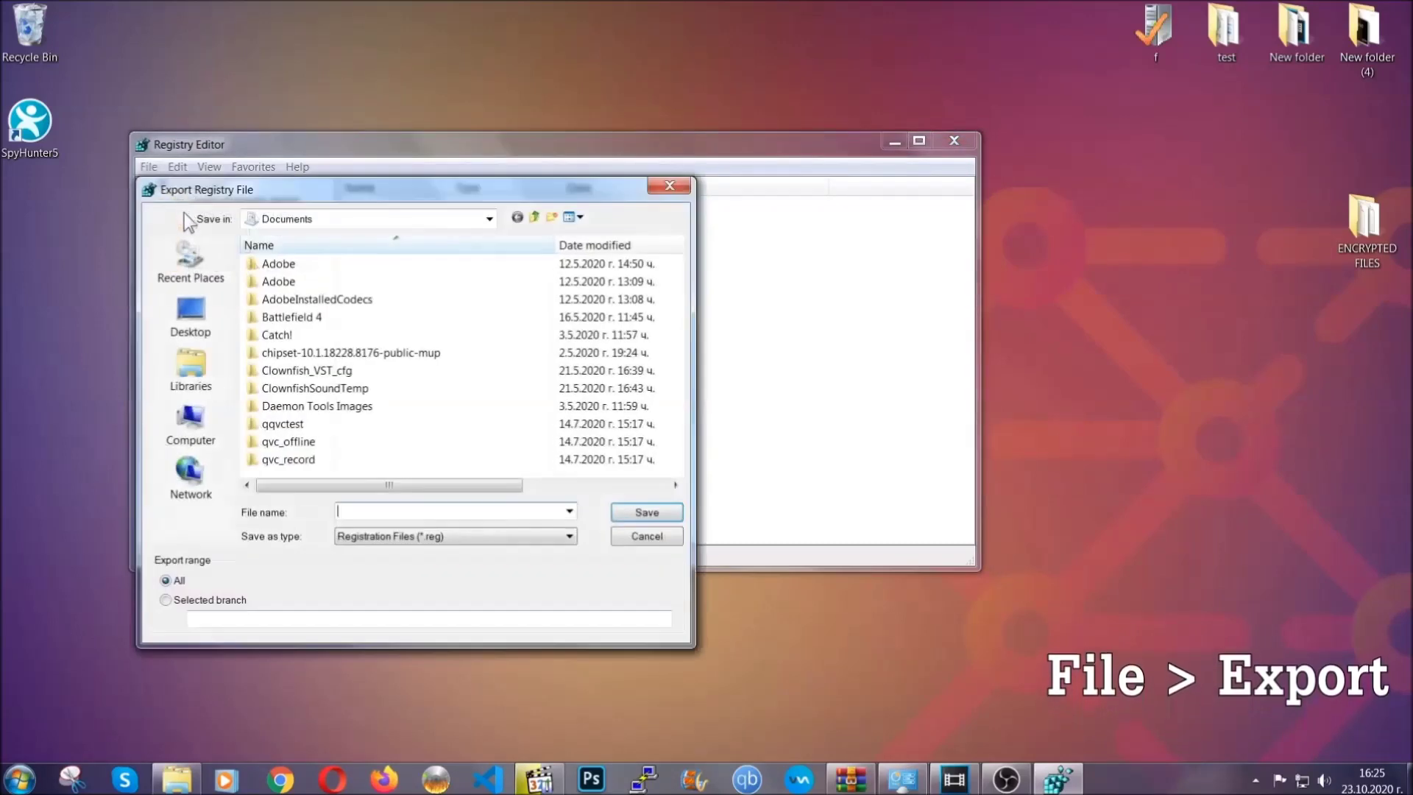
click(185, 315)
text(BACKUP)
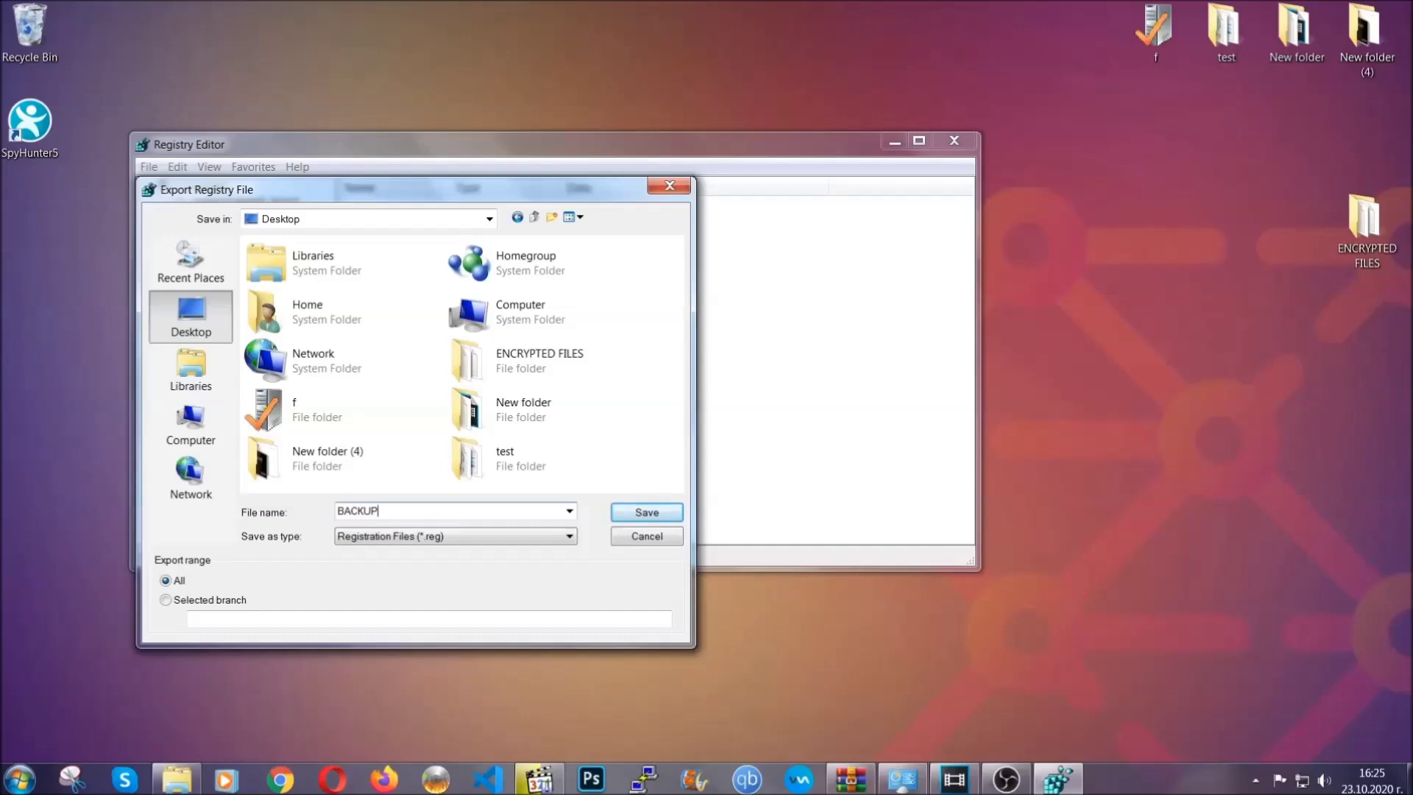
click(637, 515)
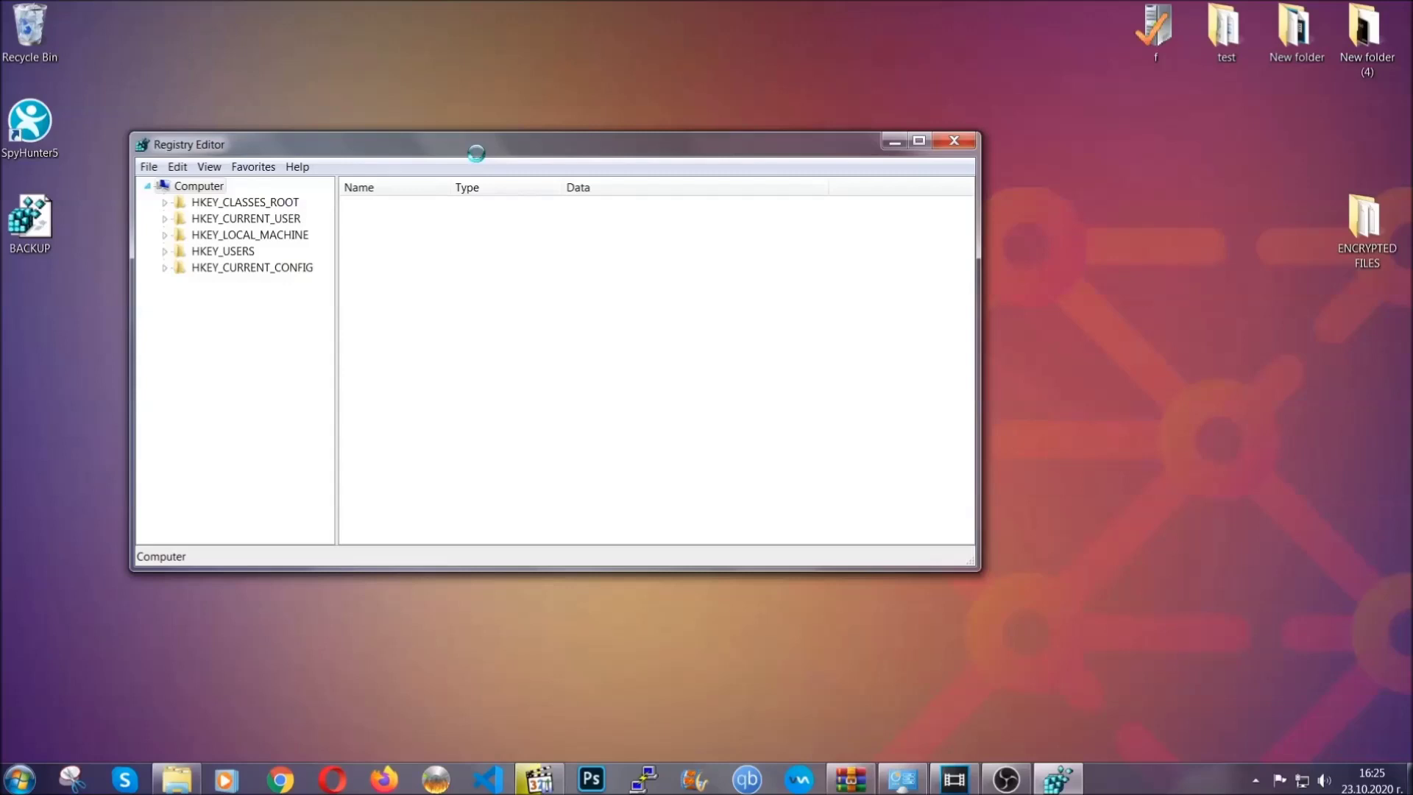
drag(475, 153, 616, 198)
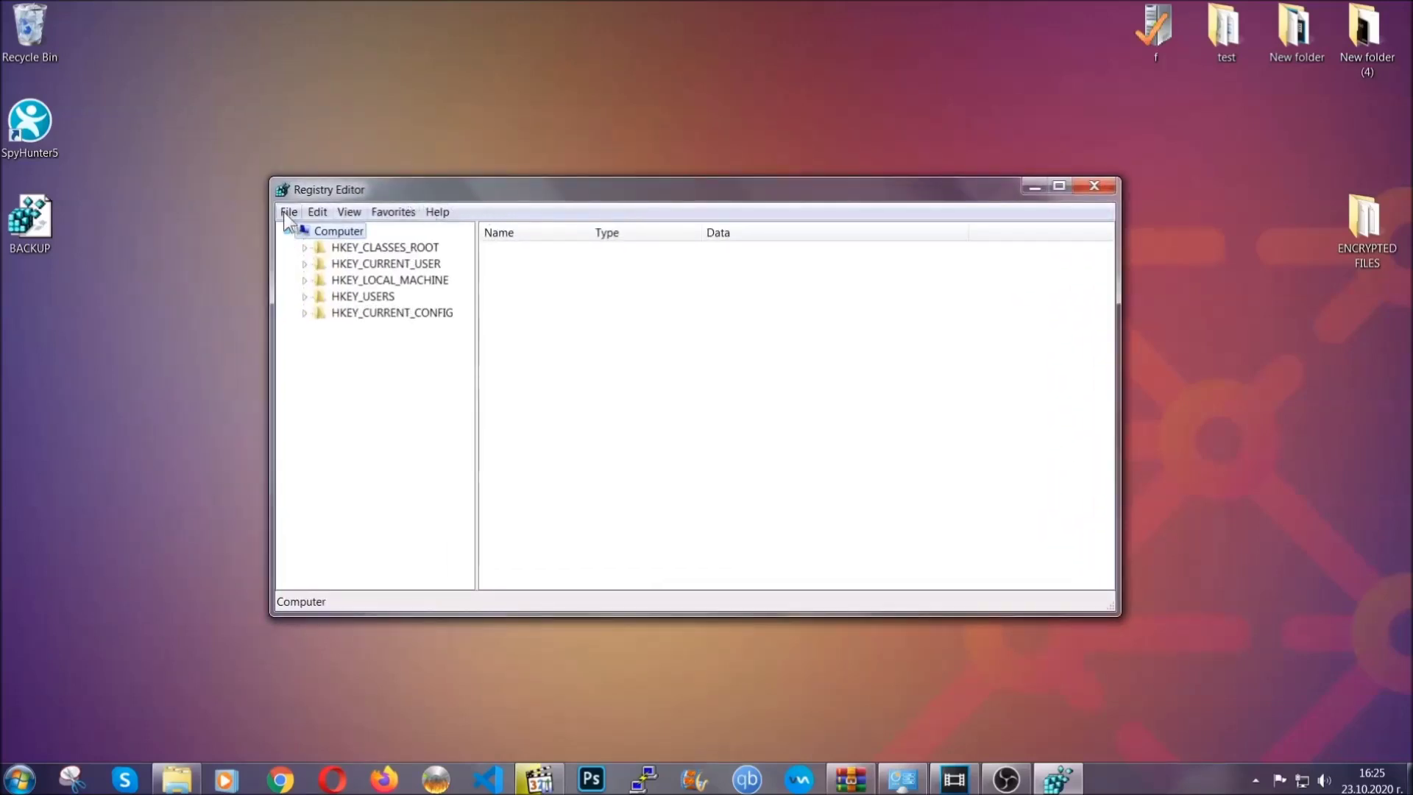
click(288, 213)
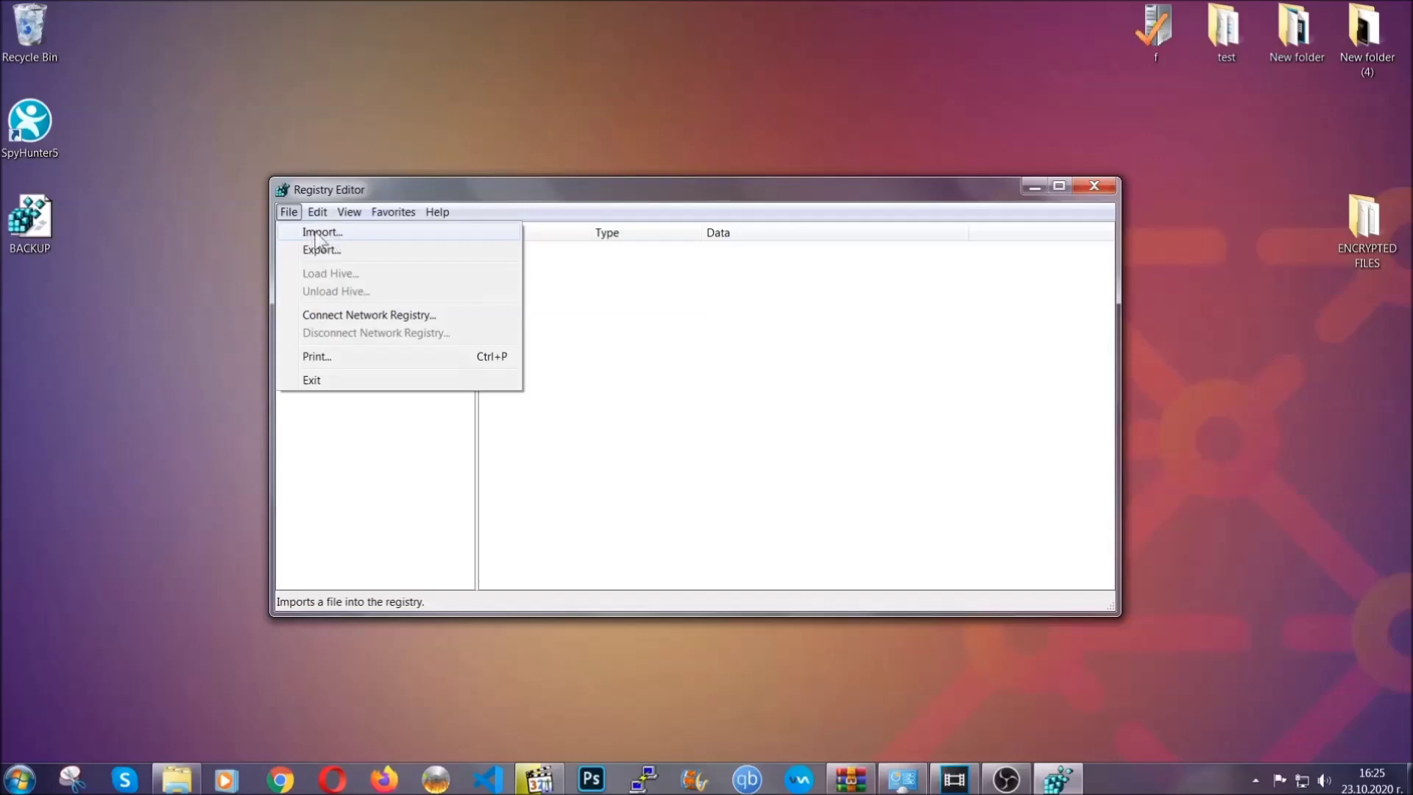
click(290, 213)
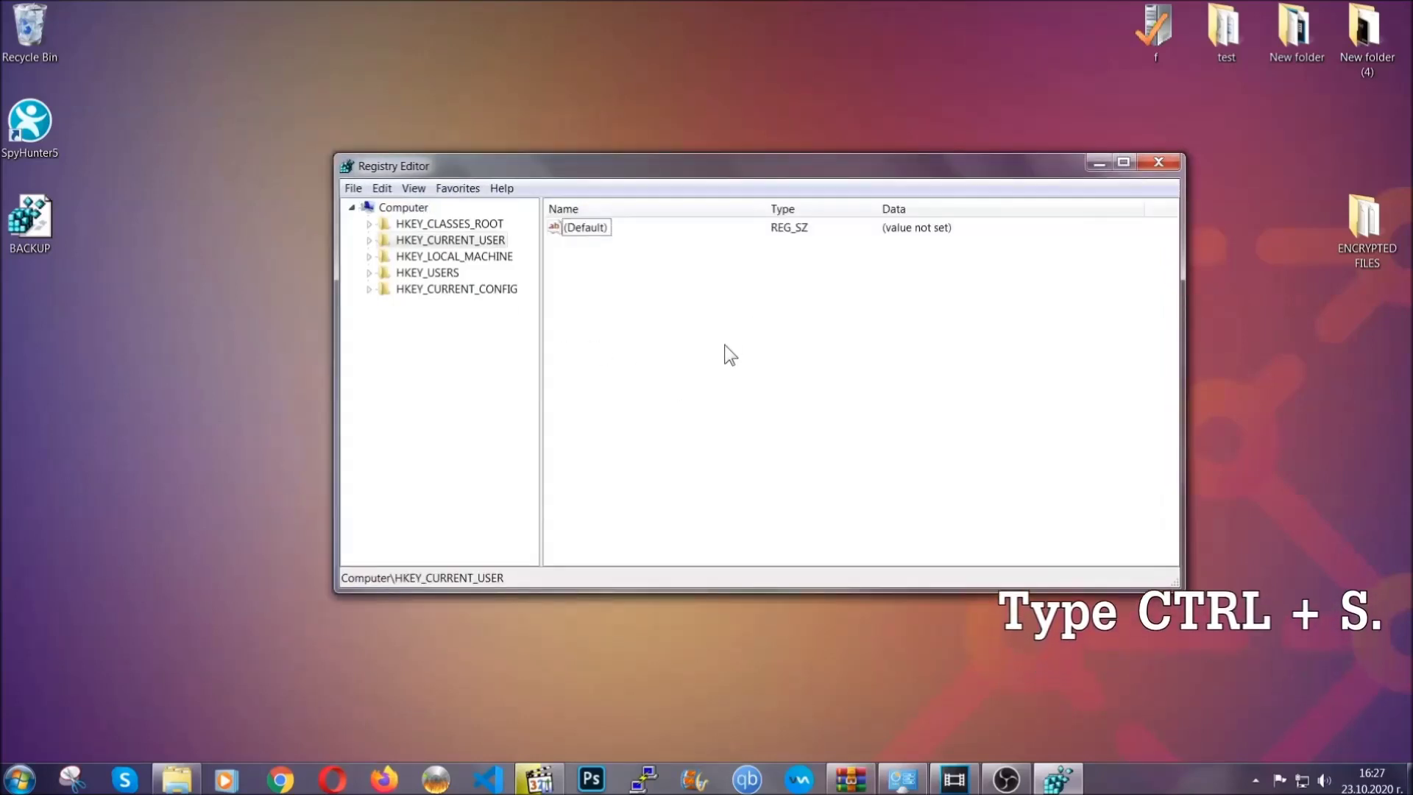
Search the registry for 'RunOnce', then select the adjacent HKCU CurrentVersion Run key.
key(ctrl+f)
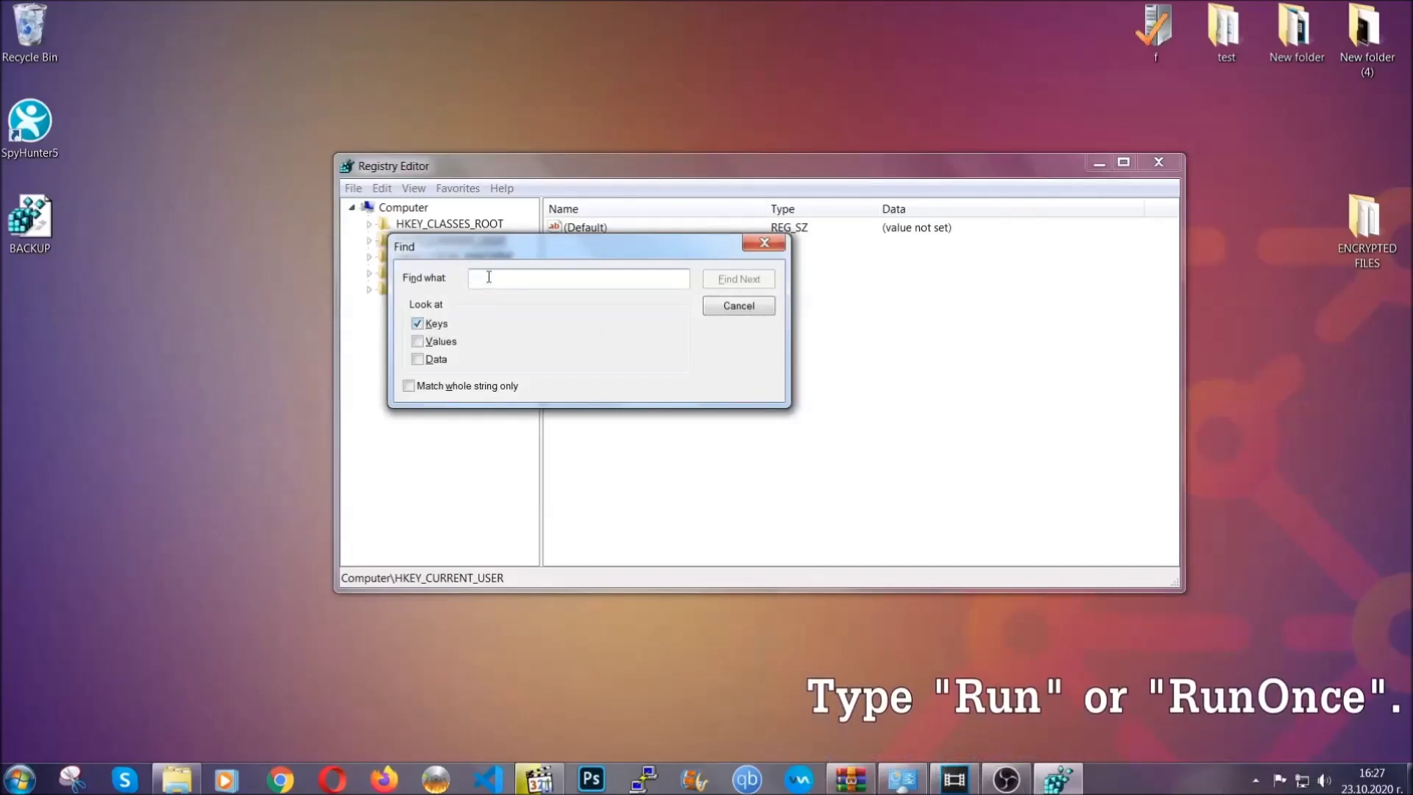
text(RunO)
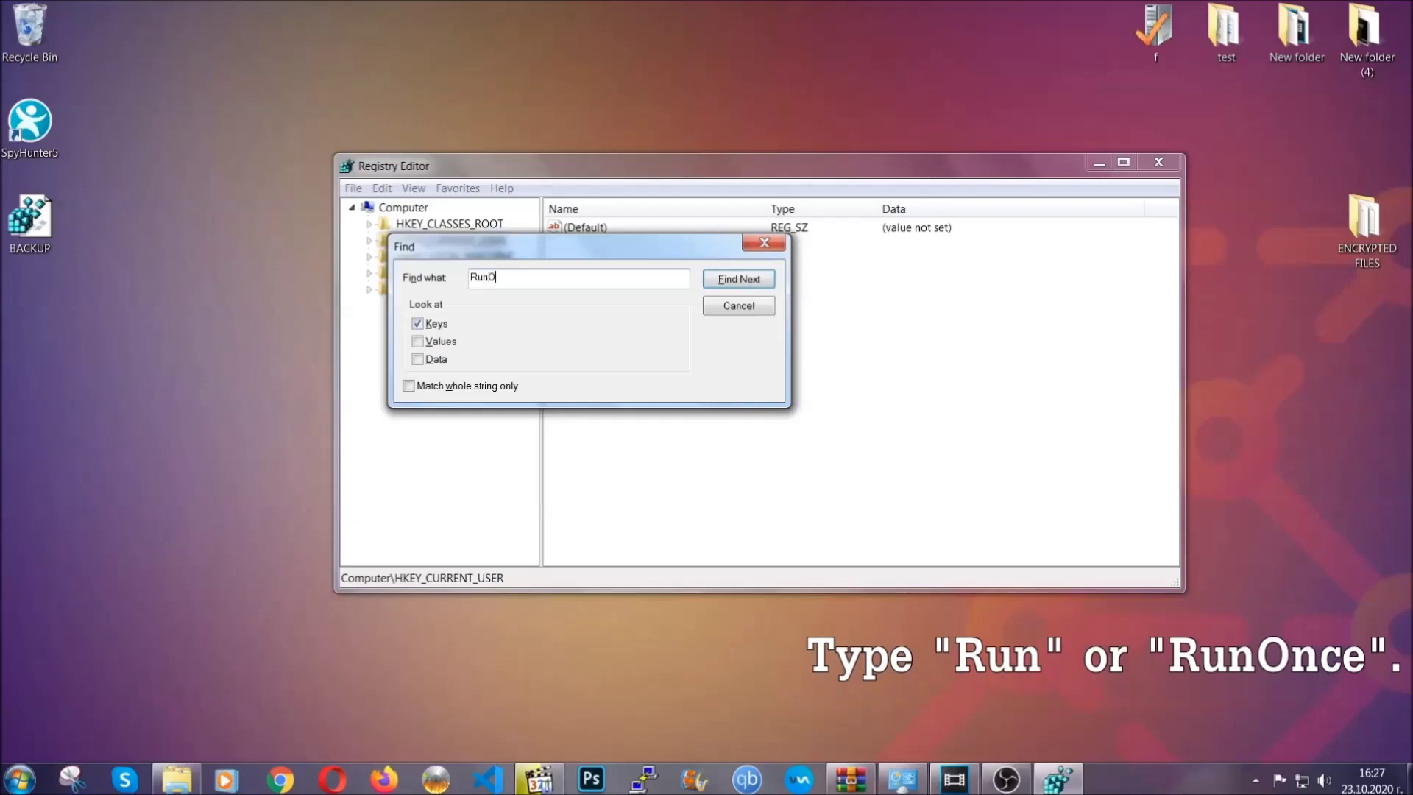
text(nce)
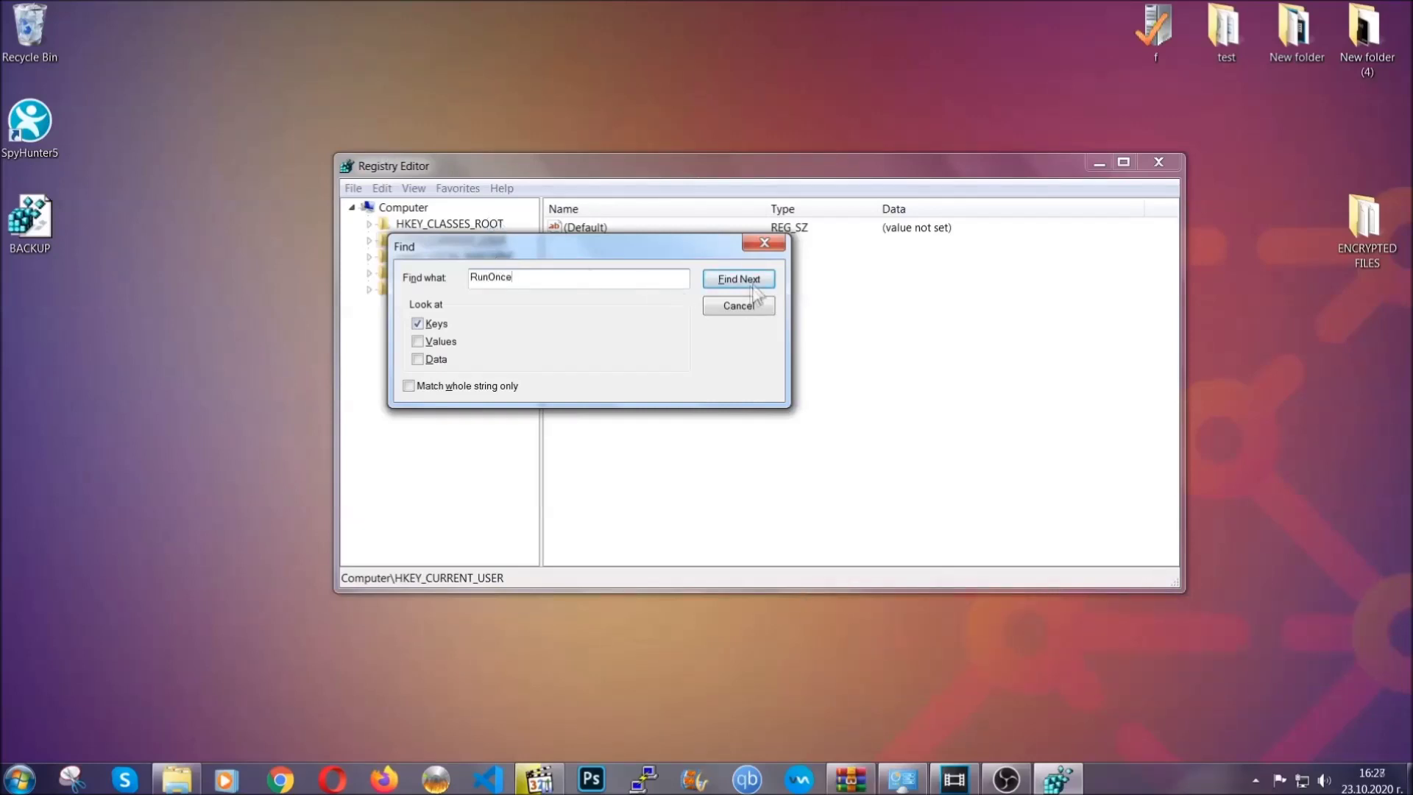
click(755, 282)
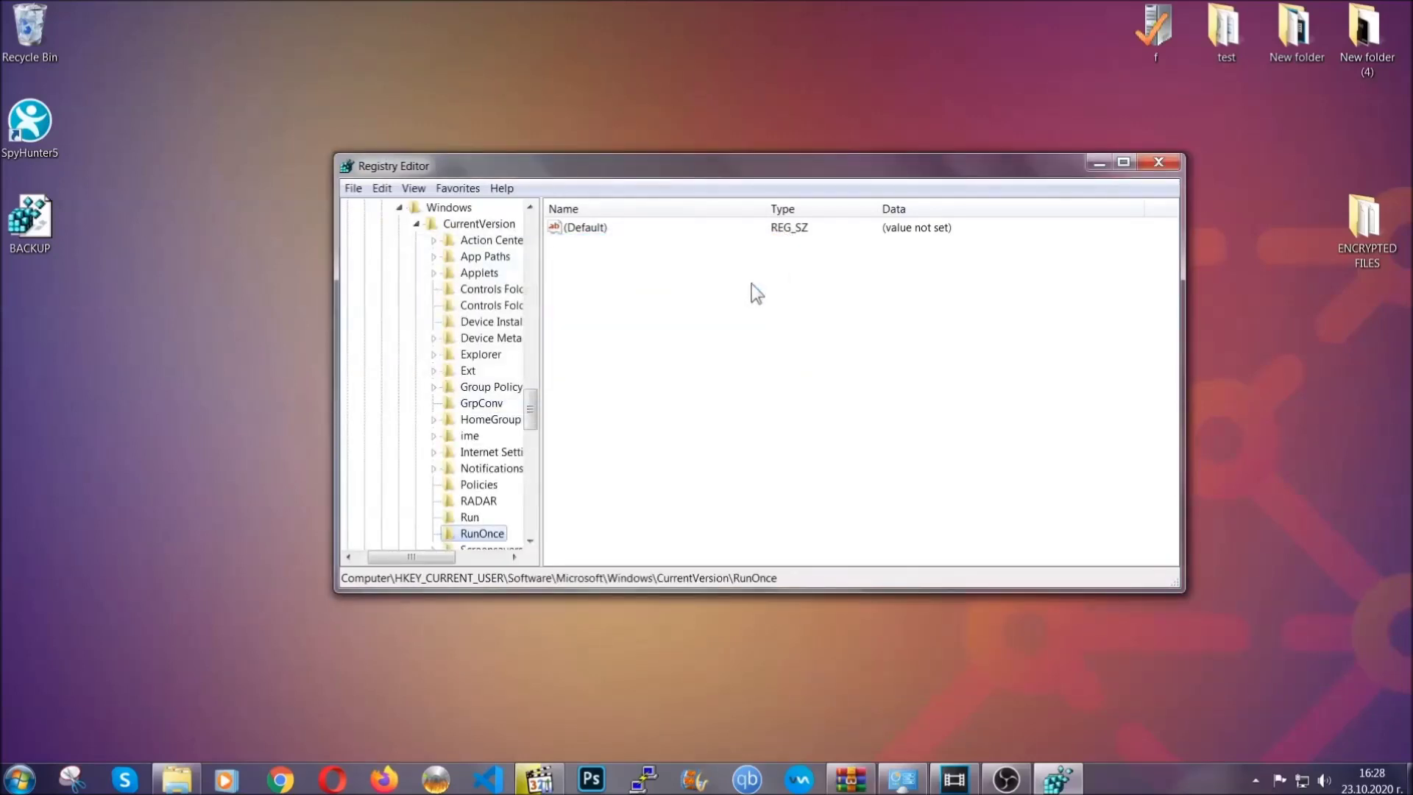
drag(538, 403, 531, 423)
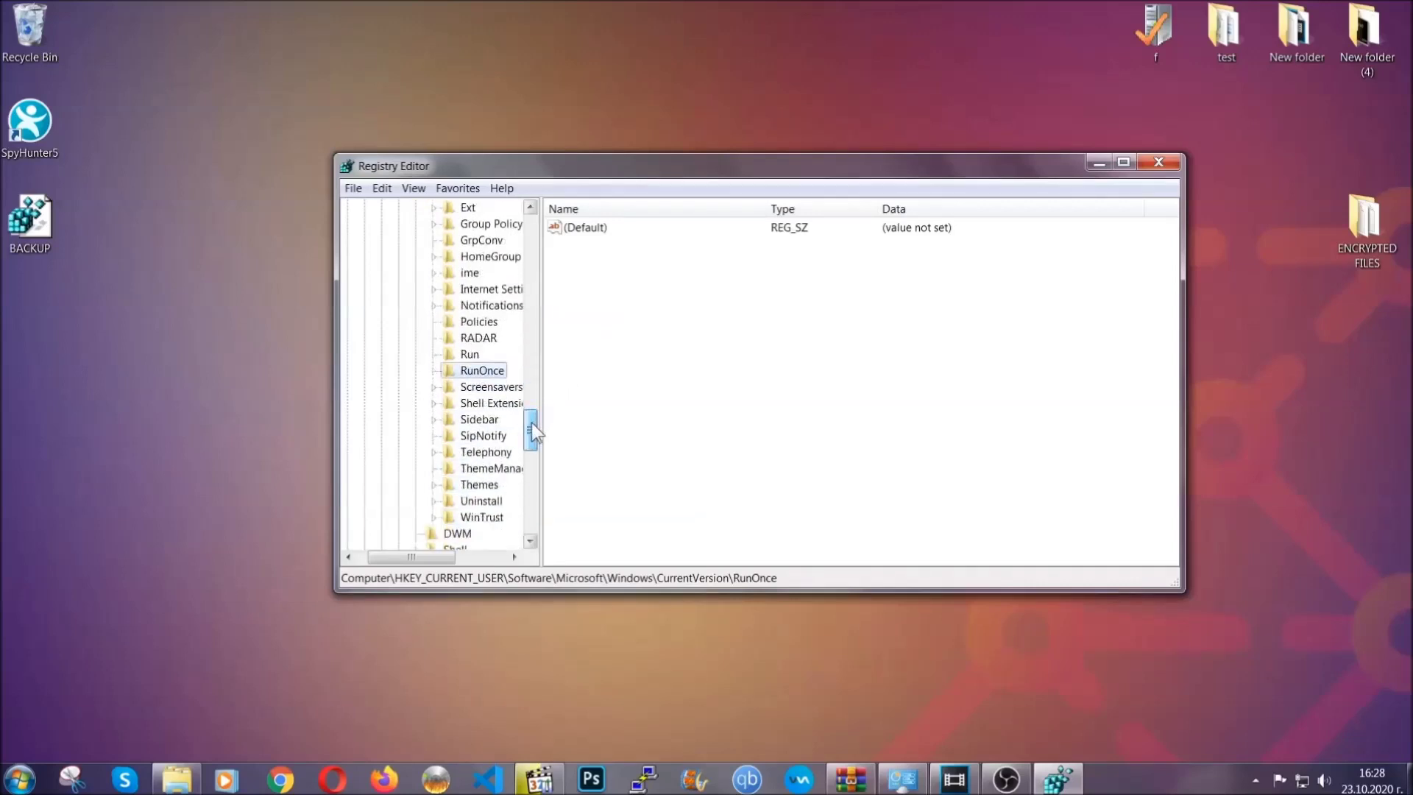
click(469, 354)
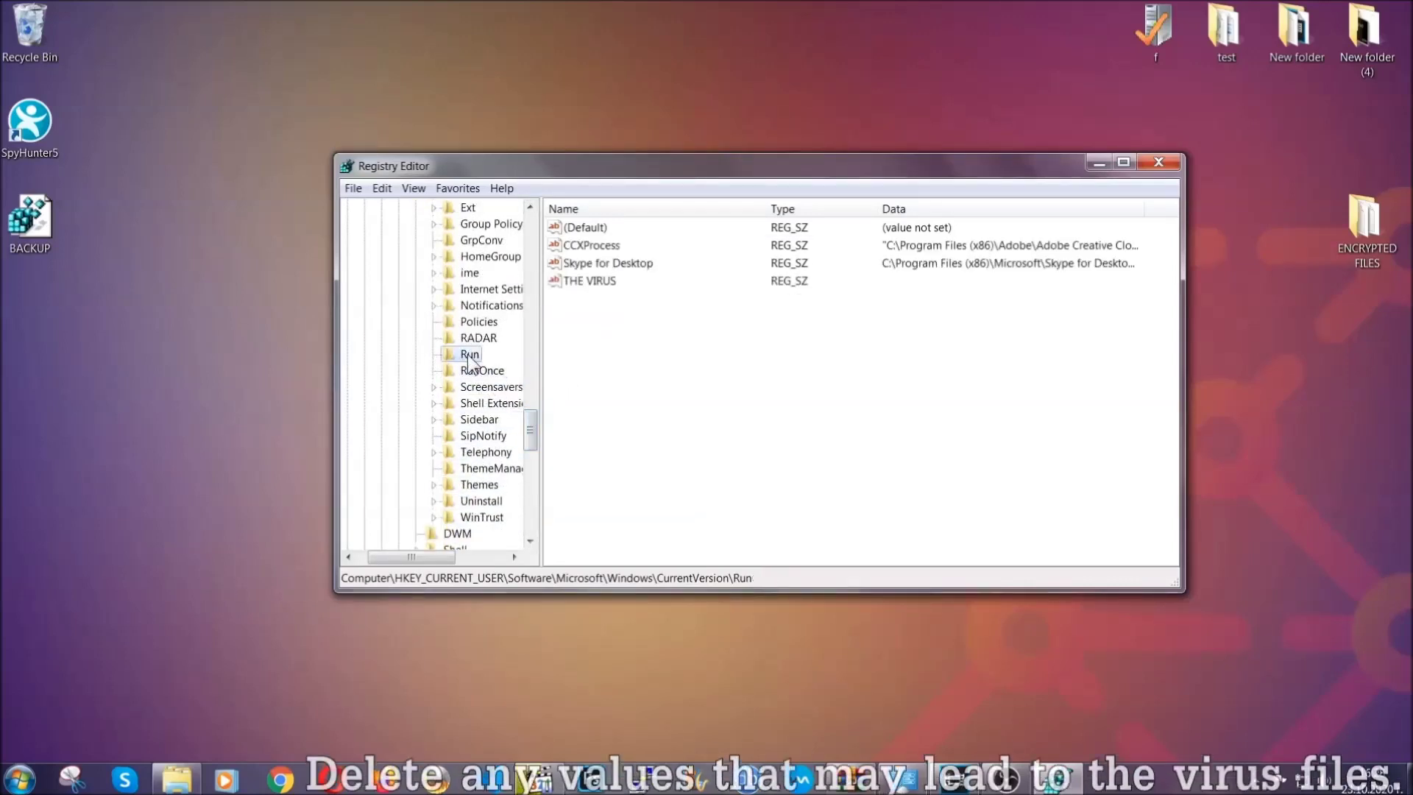
Delete the THE VIRUS value and confirm with Yes in Confirm Value Delete.
click(580, 283)
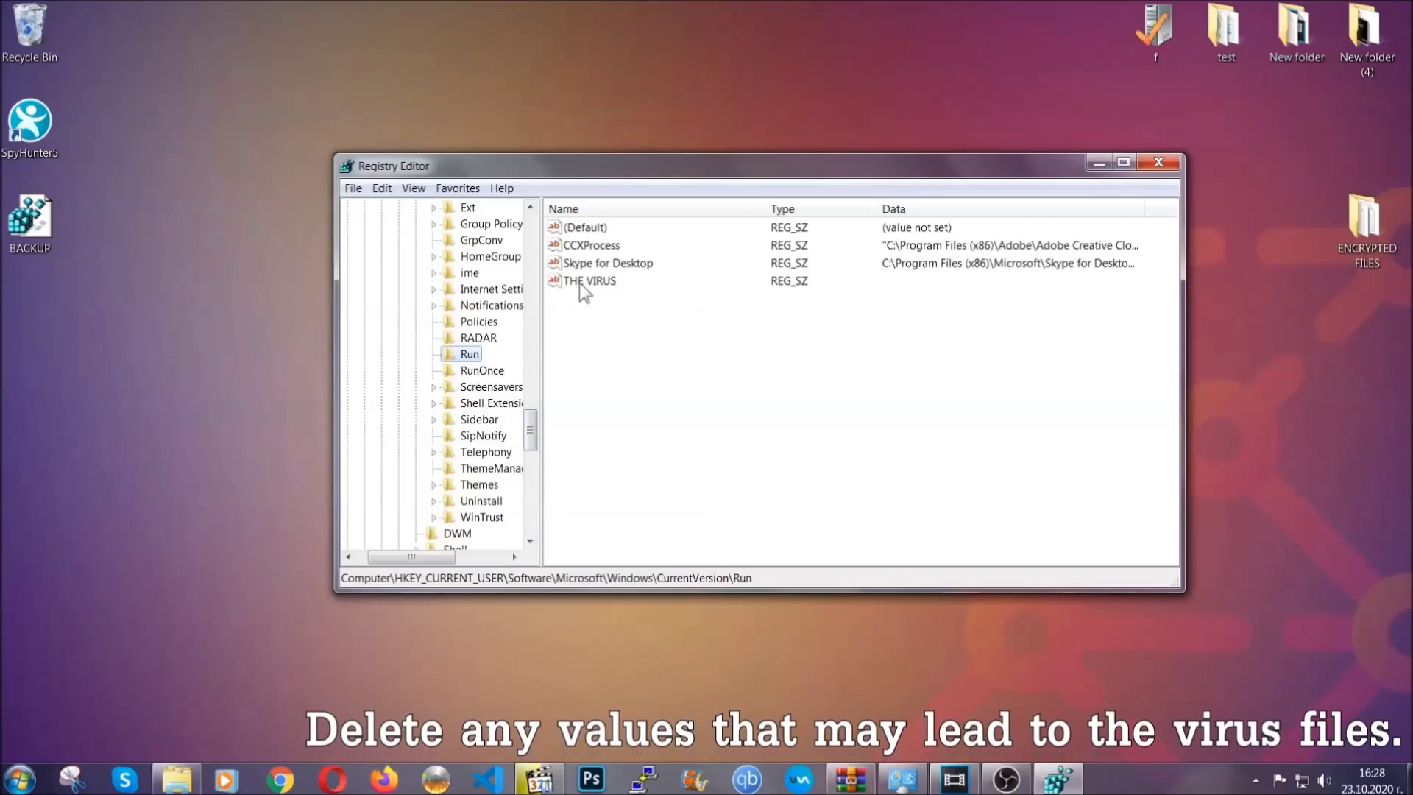
right_click(581, 285)
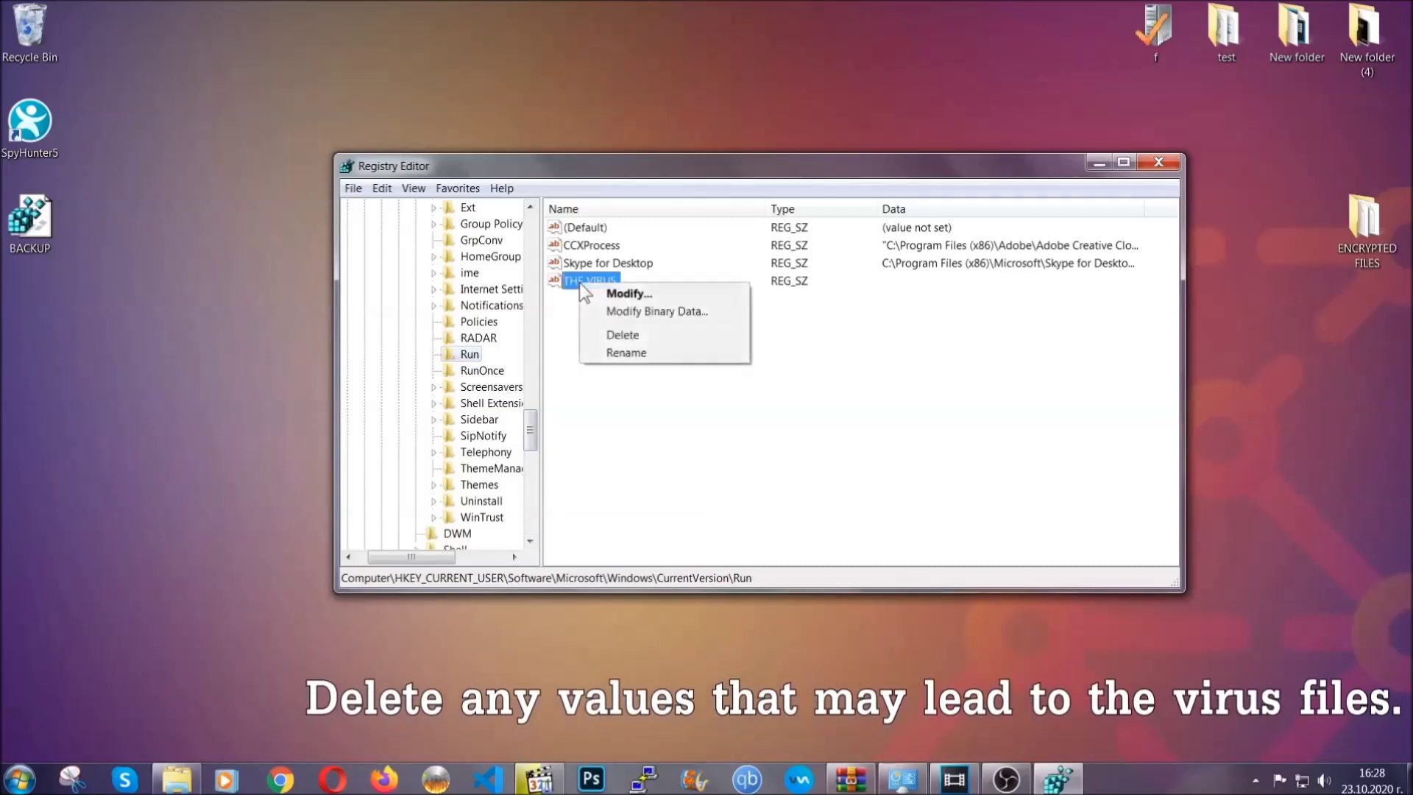
click(609, 336)
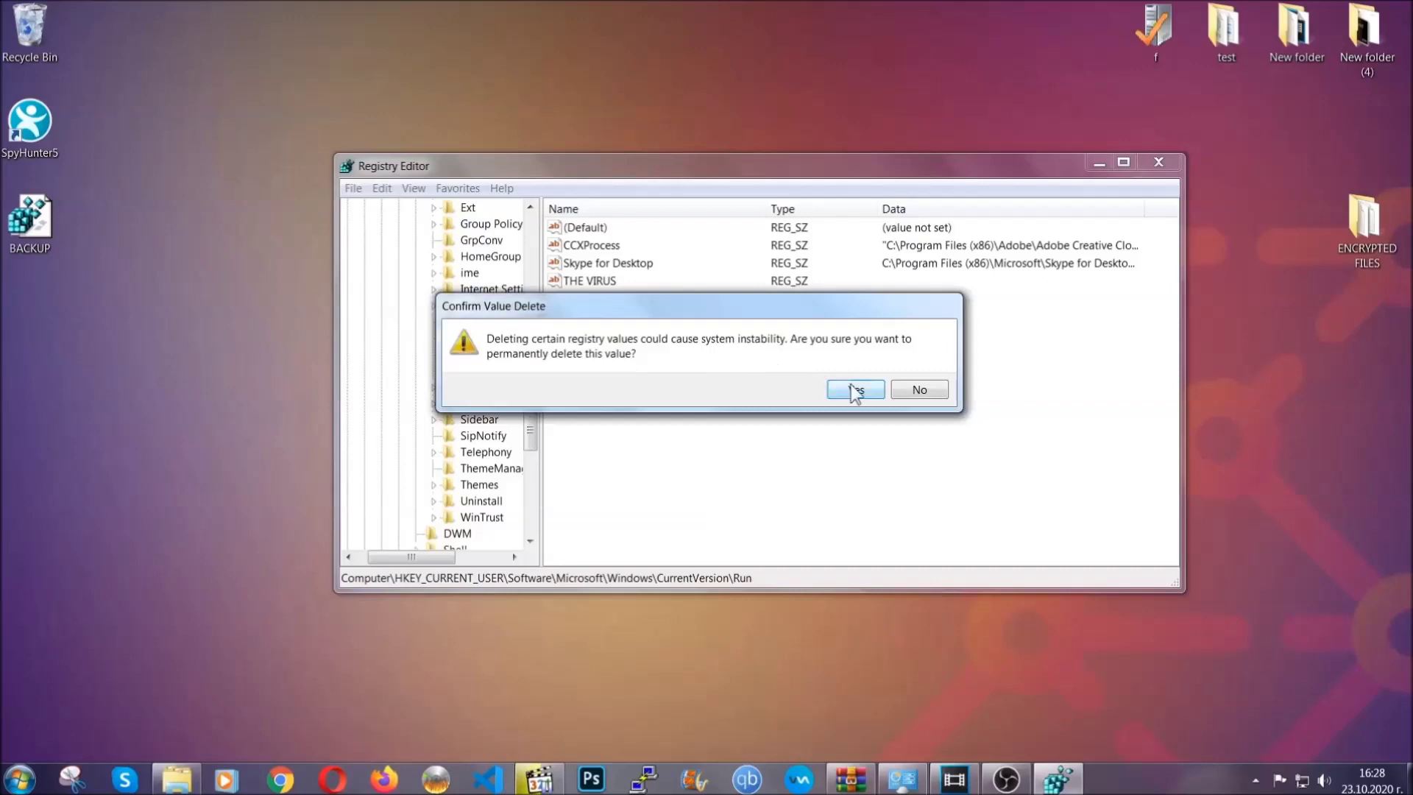
click(854, 390)
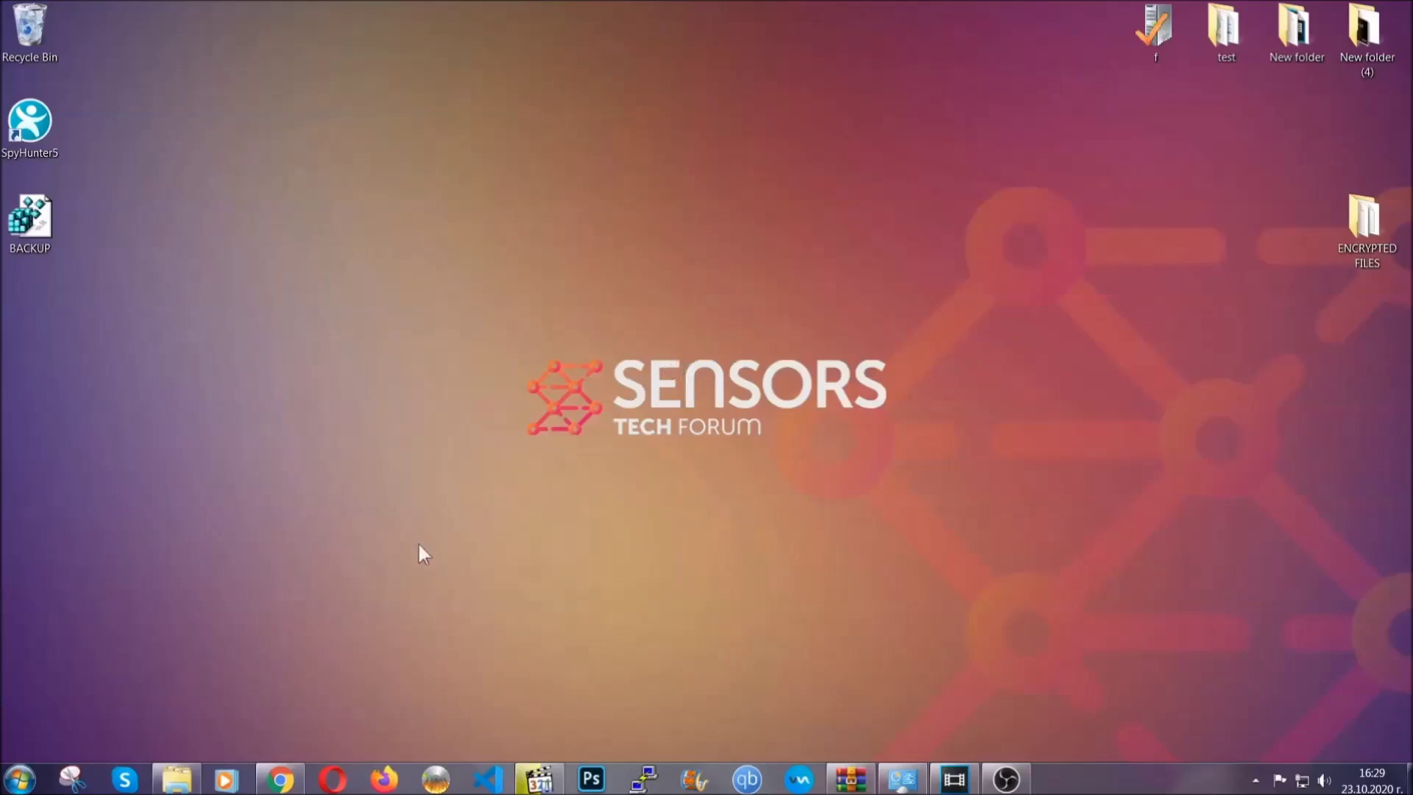
Bring Chrome forward and select the SensorsTechForum article's full address.
click(280, 780)
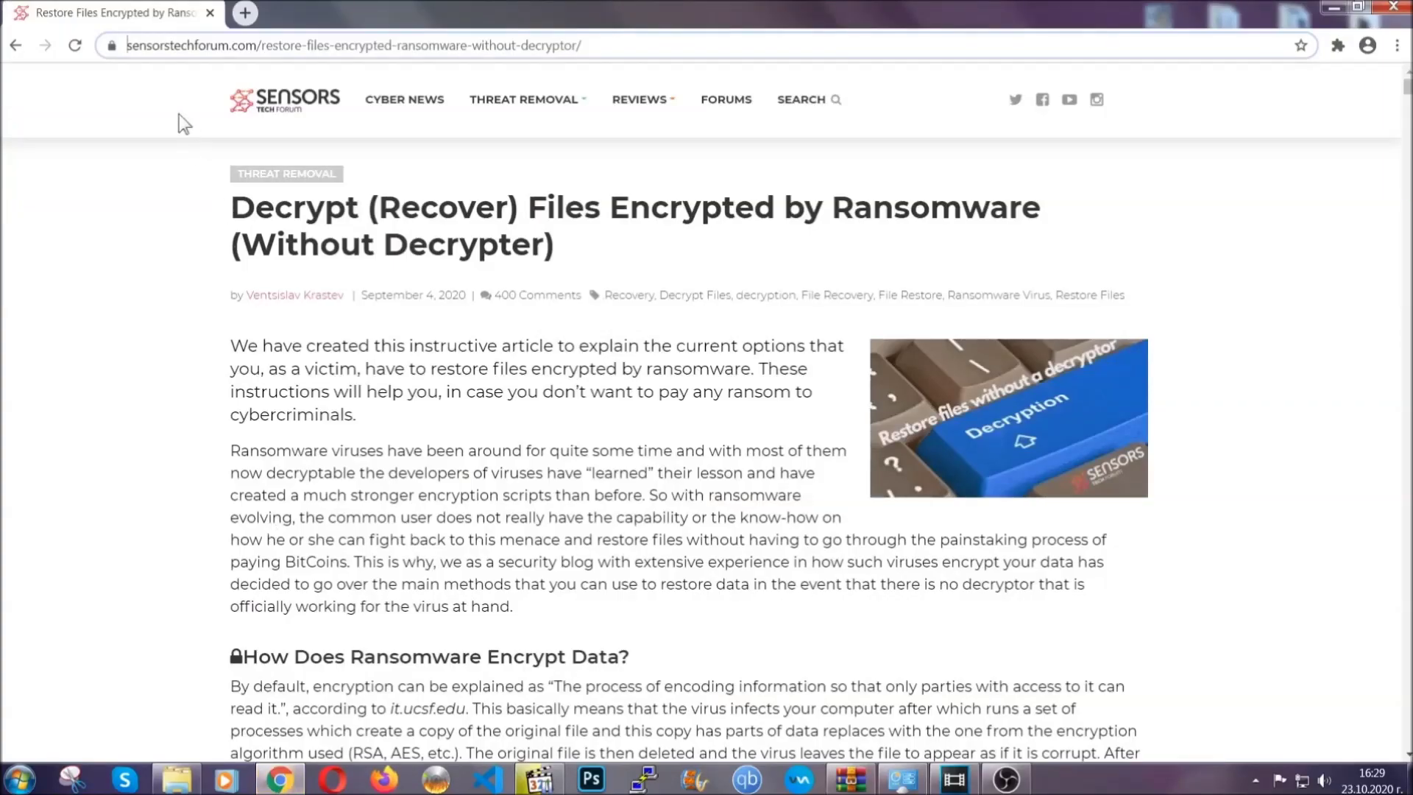
drag(127, 46, 297, 47)
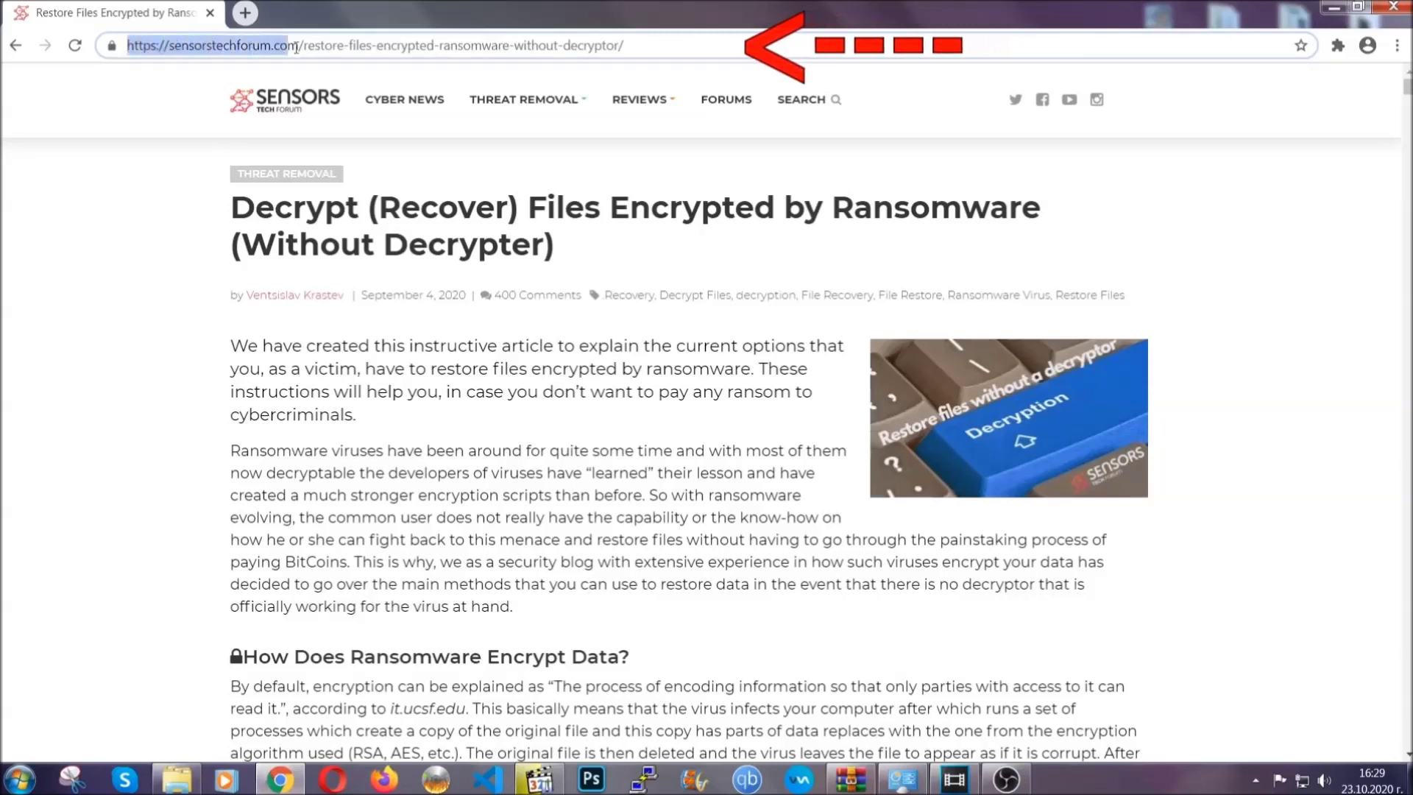
drag(297, 47, 638, 51)
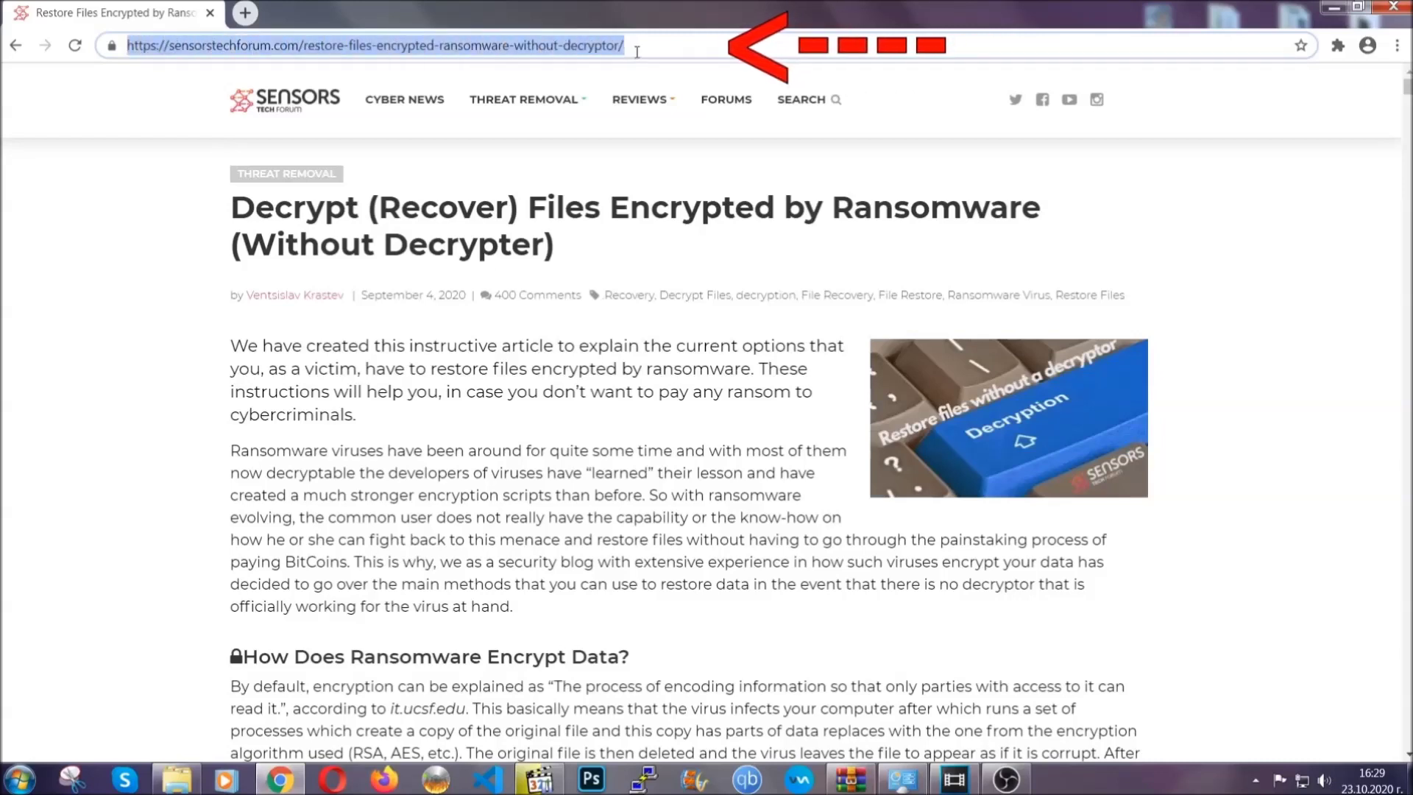
mouse_move(641, 99)
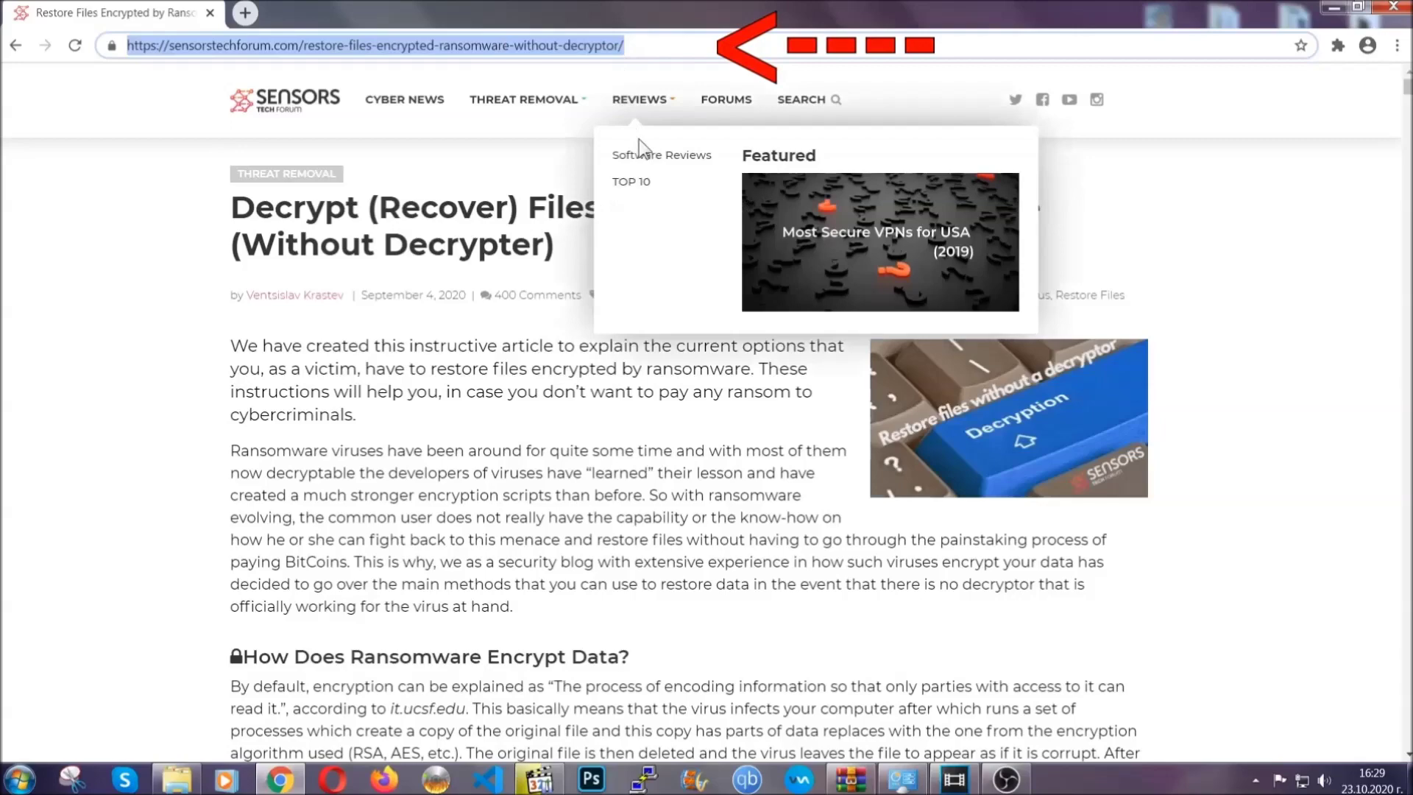
Scroll to the methods list and expand Method 2, restoring data via Windows Backup.
scroll(727, 402, down, 5)
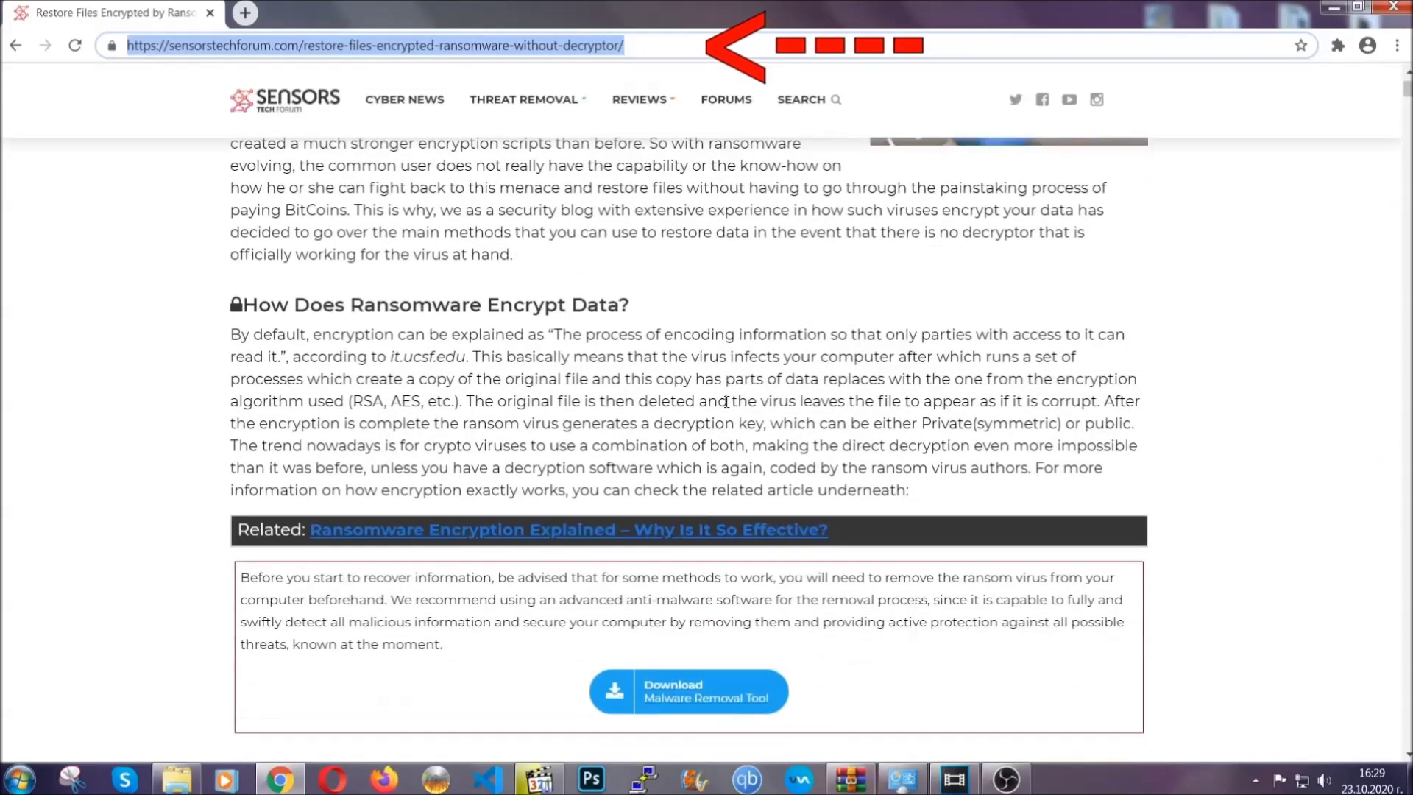
scroll(726, 402, down, 3)
scroll(727, 402, down, 1)
scroll(727, 402, down, 2)
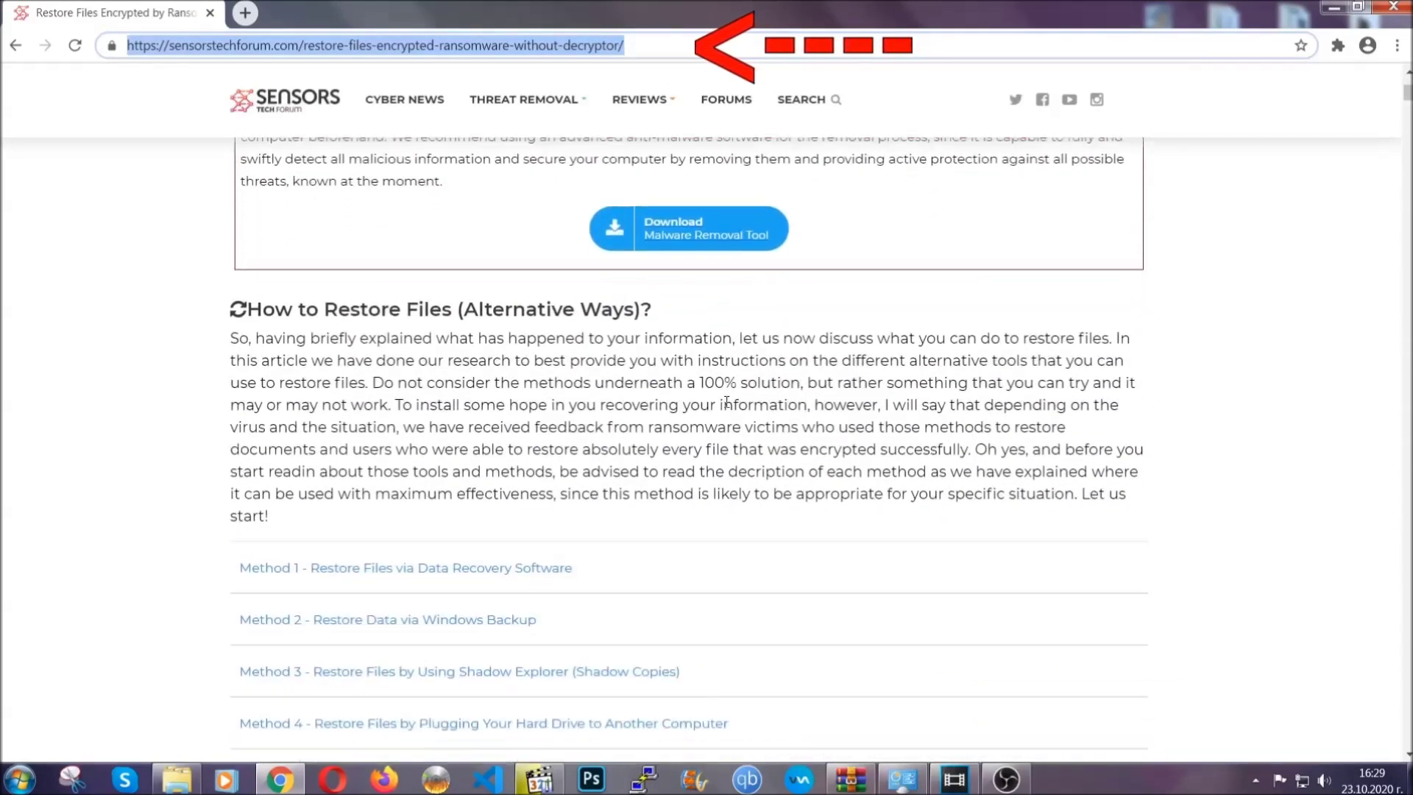
scroll(727, 405, down, 3)
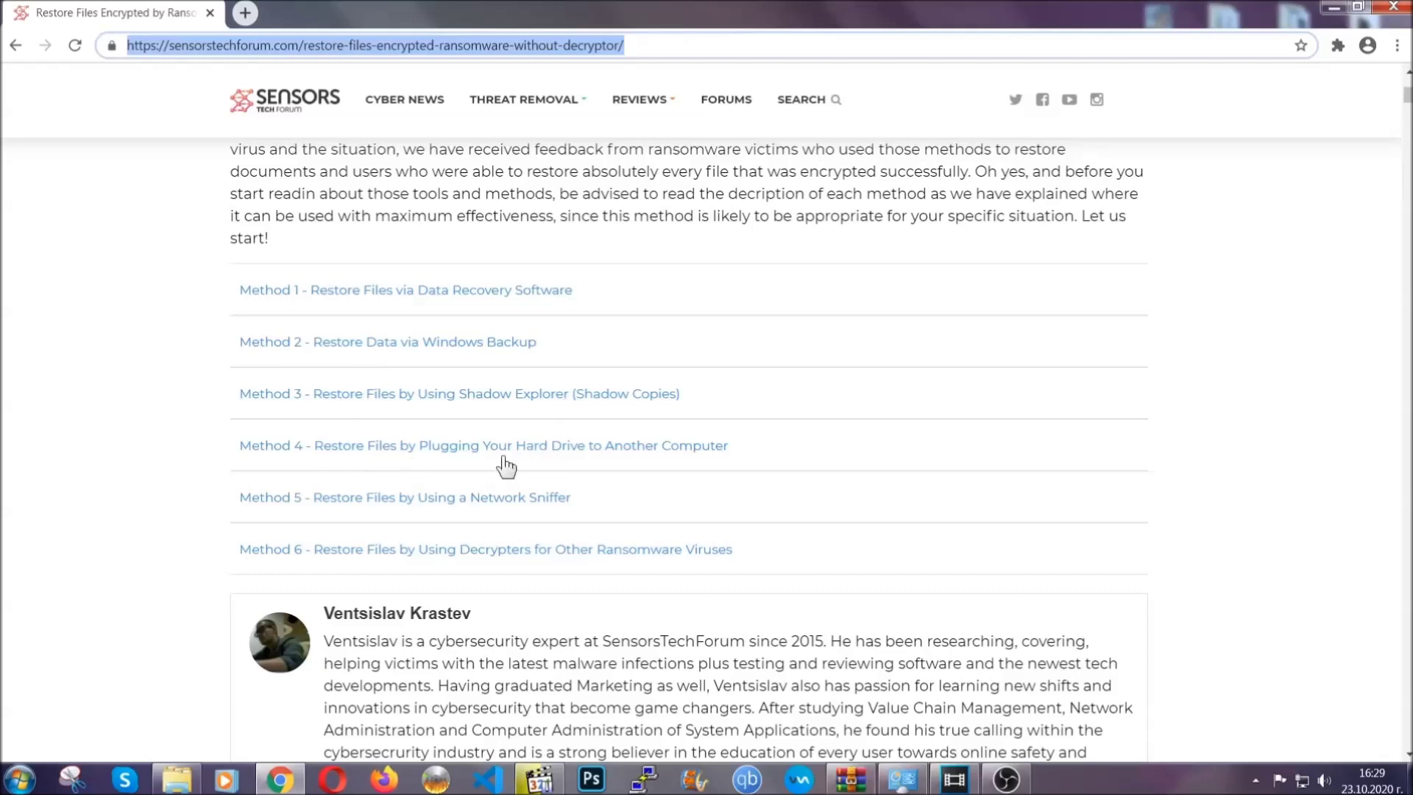
click(440, 341)
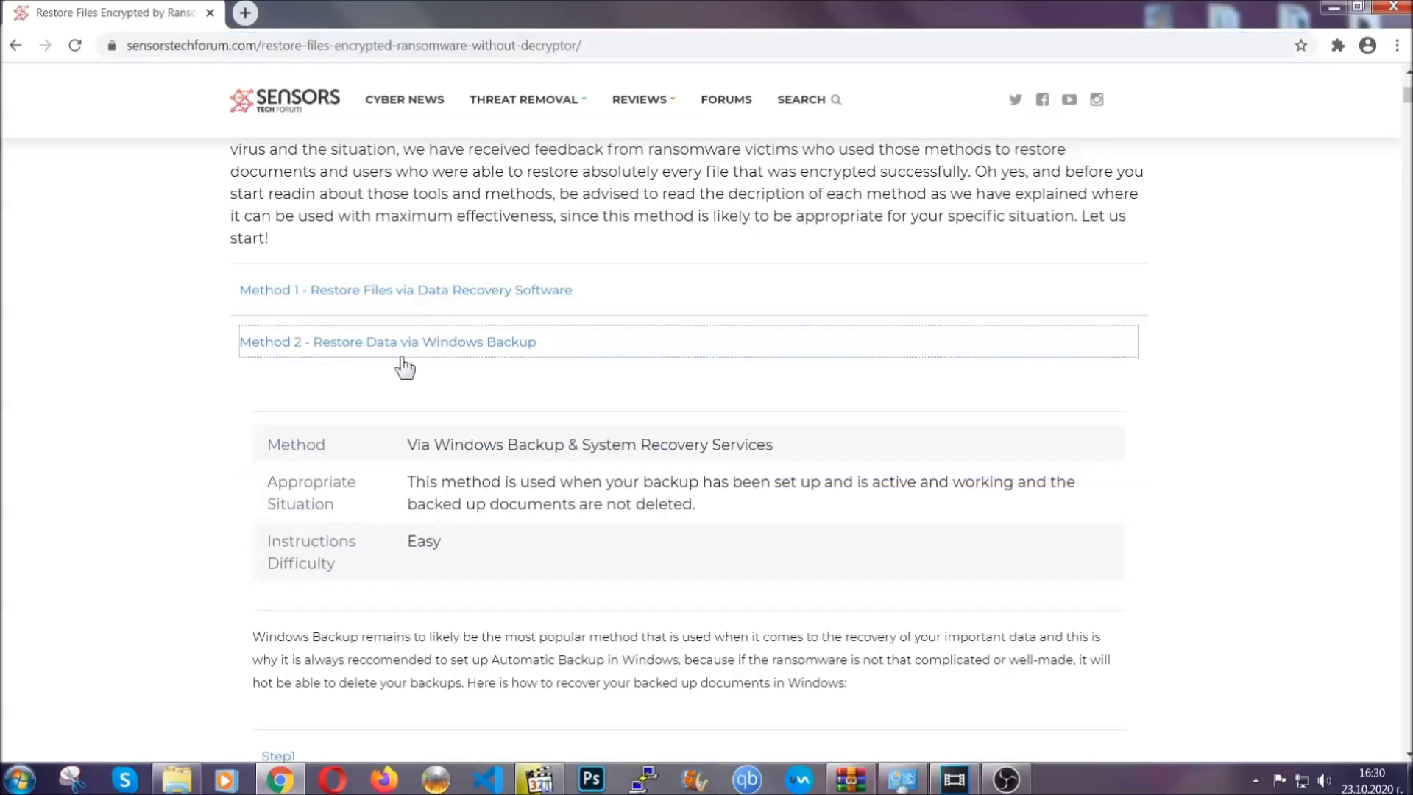
Expand Step1, Step2 and Step3 under the article's Method 2 Windows Backup section.
drag(409, 441, 497, 549)
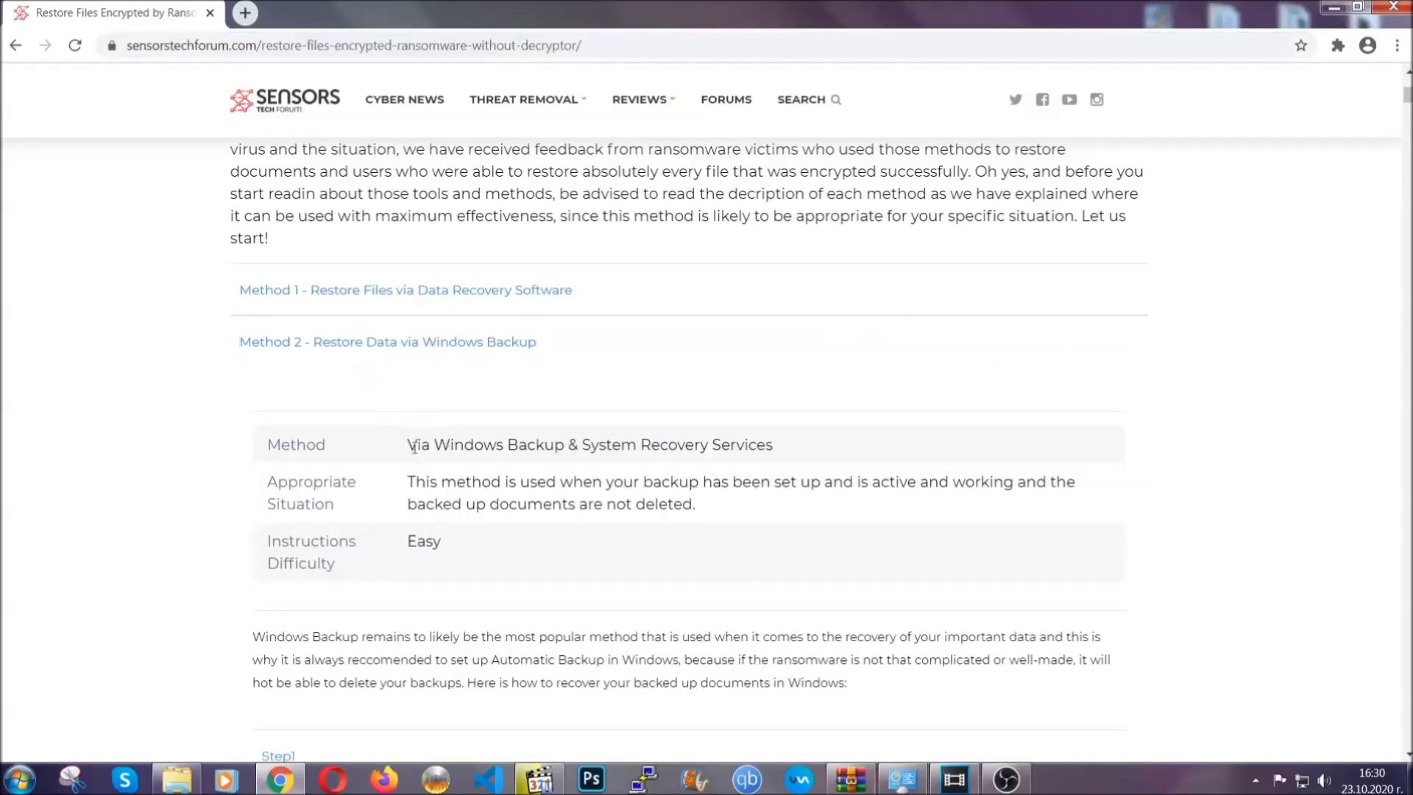
click(500, 554)
scroll(505, 549, down, 2)
scroll(505, 549, down, 2)
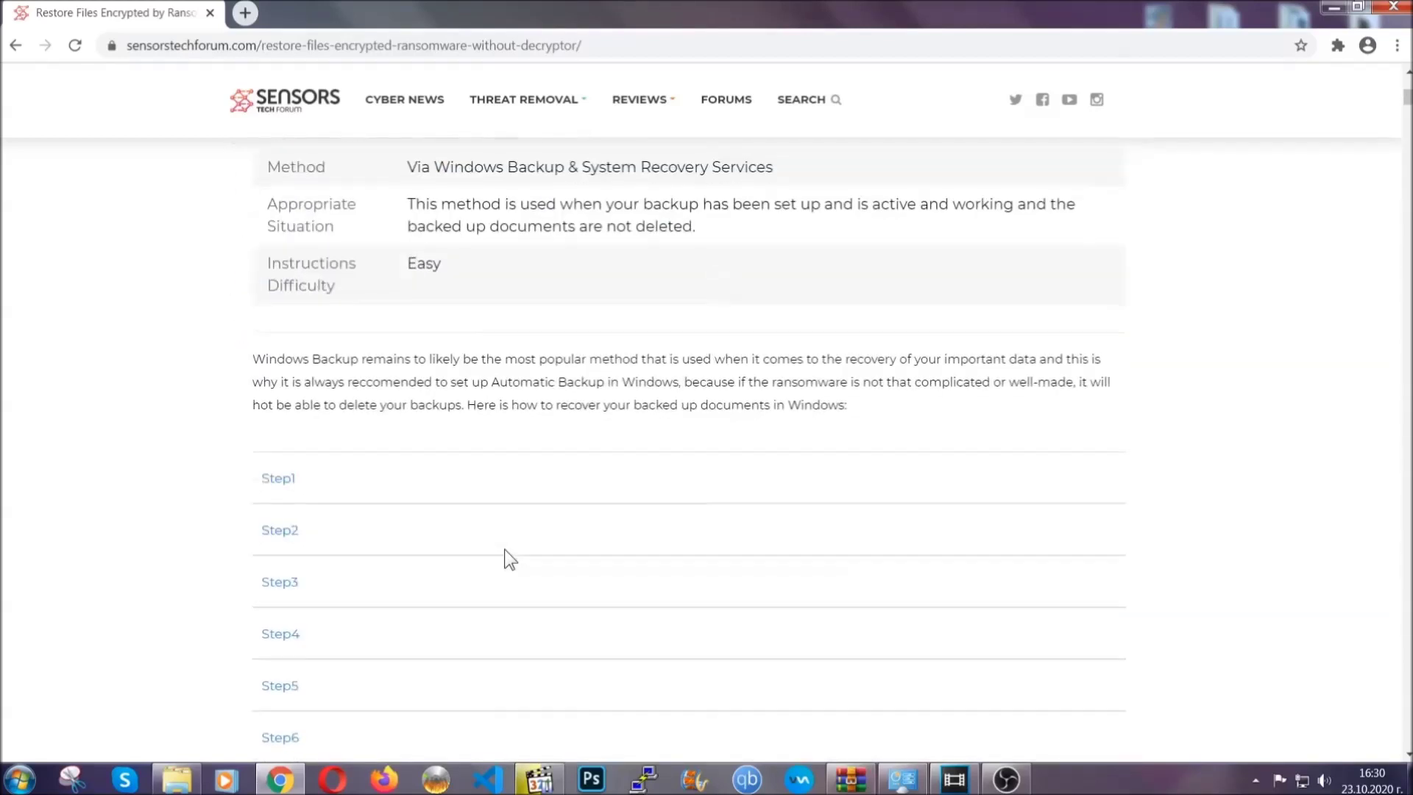
scroll(505, 549, down, 1)
click(289, 388)
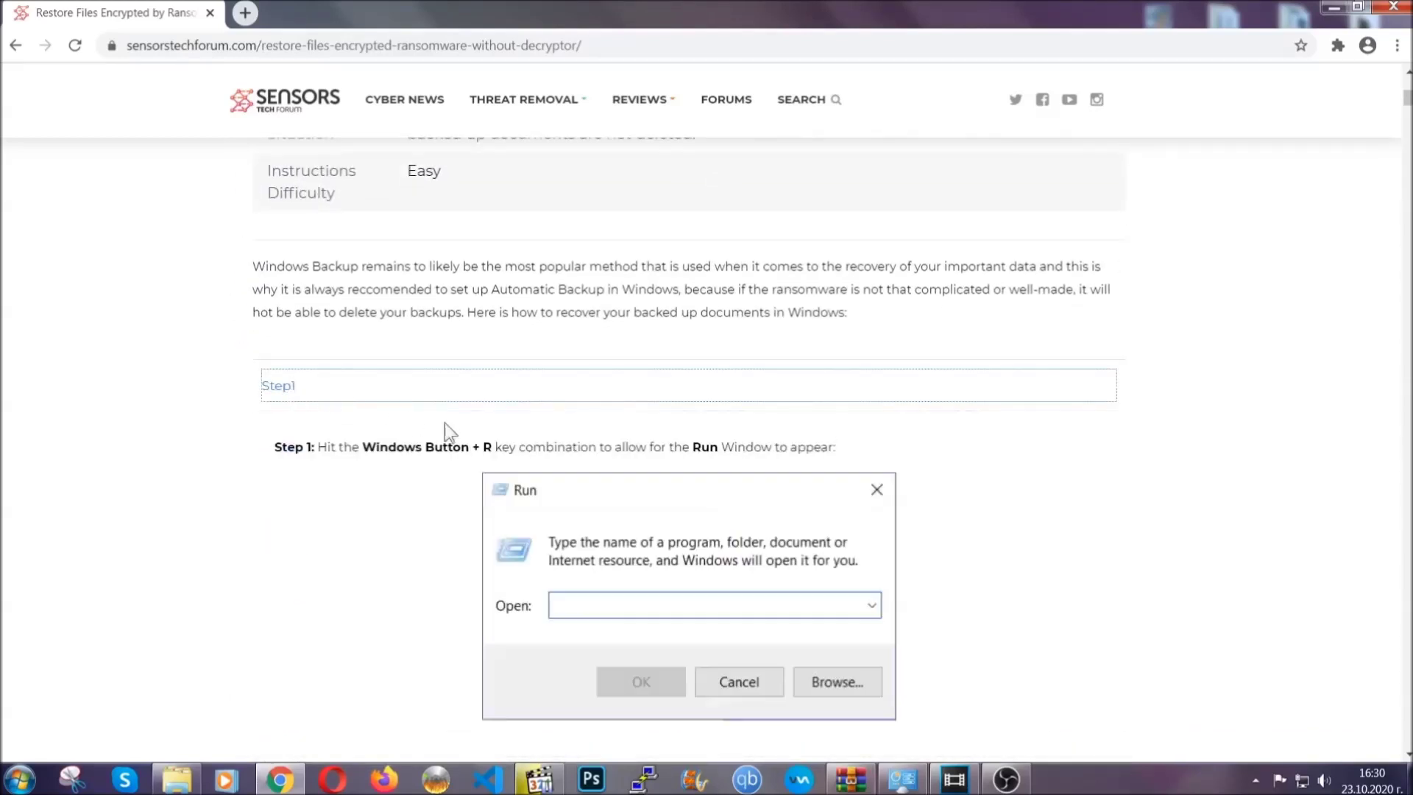
scroll(661, 458, down, 5)
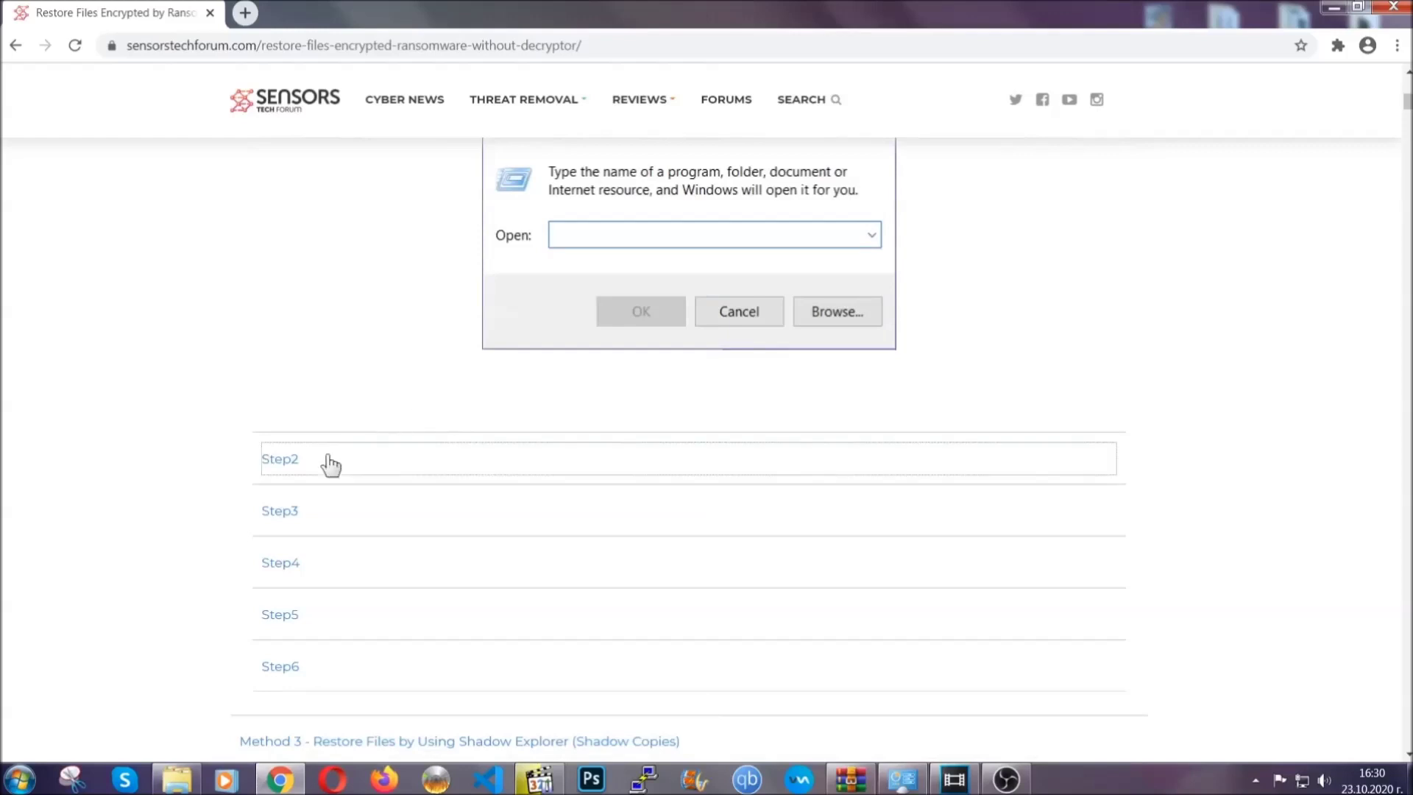
click(329, 463)
scroll(634, 465, down, 5)
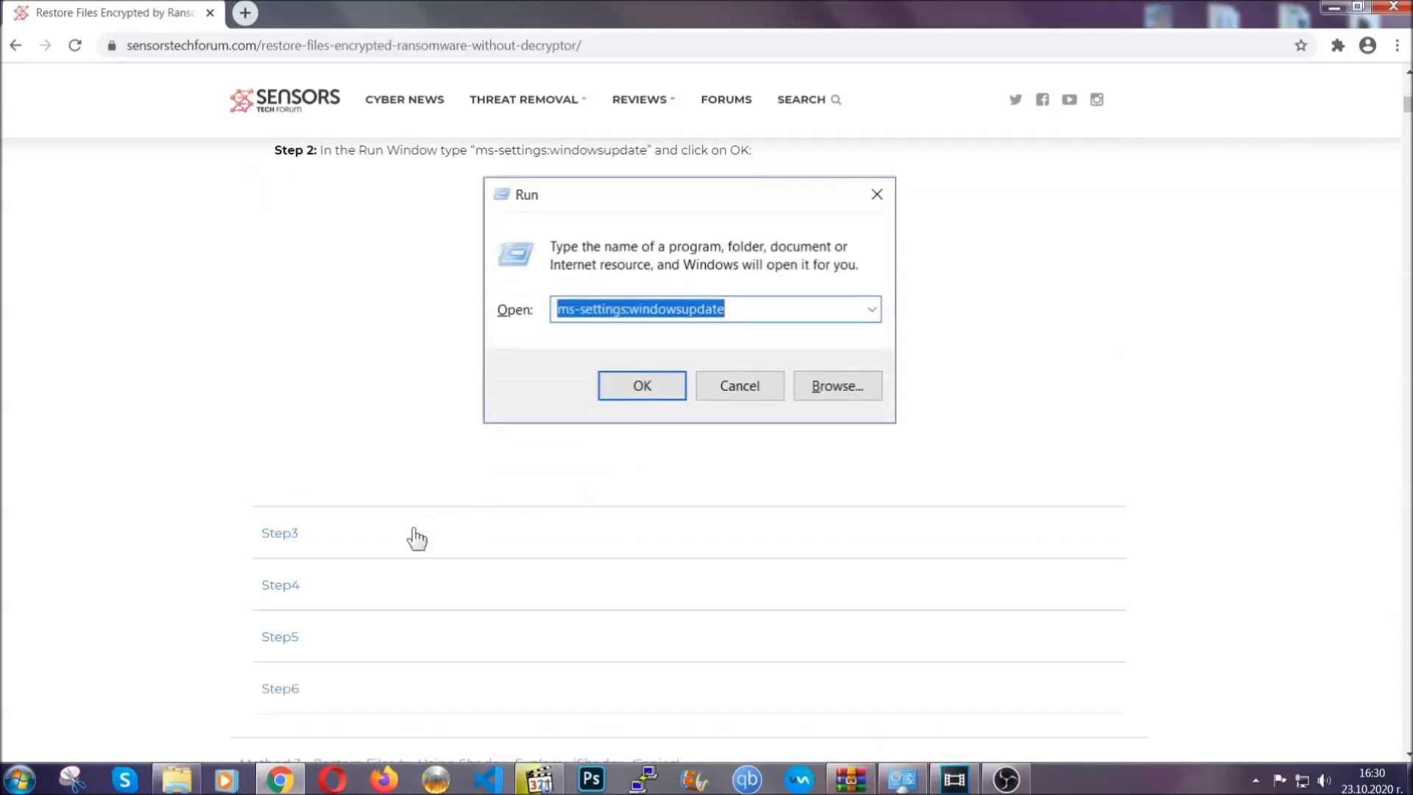
click(416, 539)
Review the expanded Windows Backup steps, then minimise Chrome to reveal the desktop.
scroll(624, 505, down, 4)
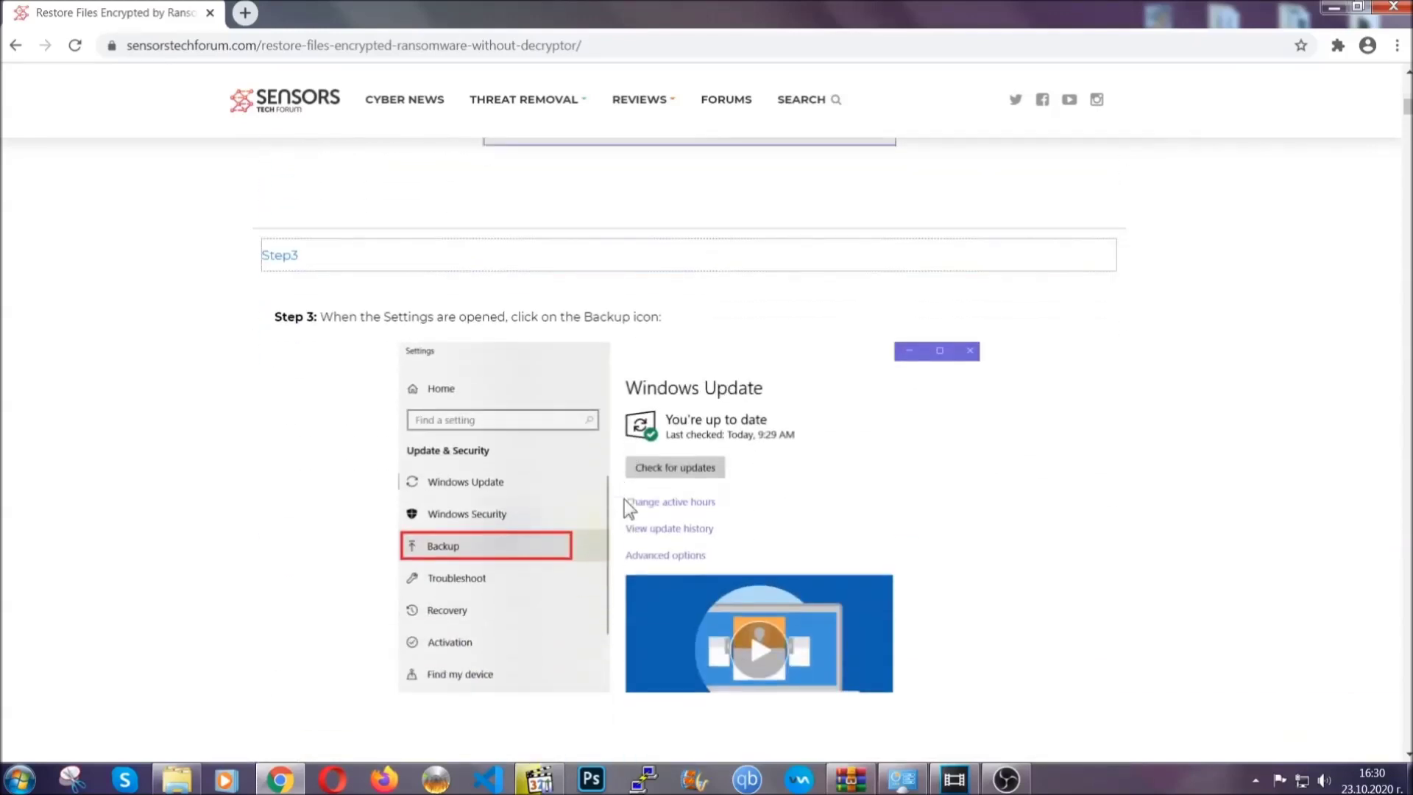
scroll(624, 506, down, 3)
scroll(624, 510, down, 2)
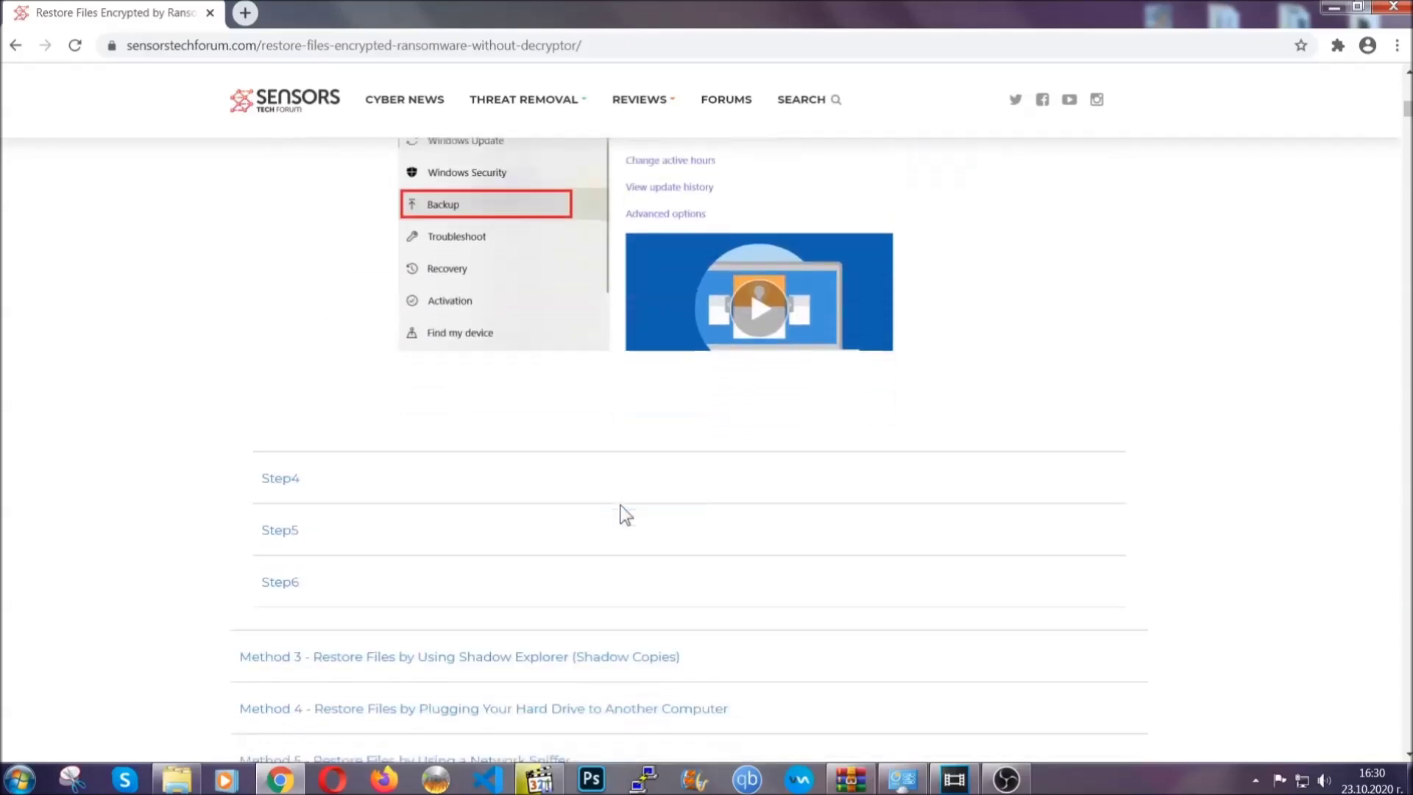
scroll(621, 505, down, 1)
scroll(621, 505, down, 3)
scroll(621, 505, down, 3)
scroll(620, 505, down, 1)
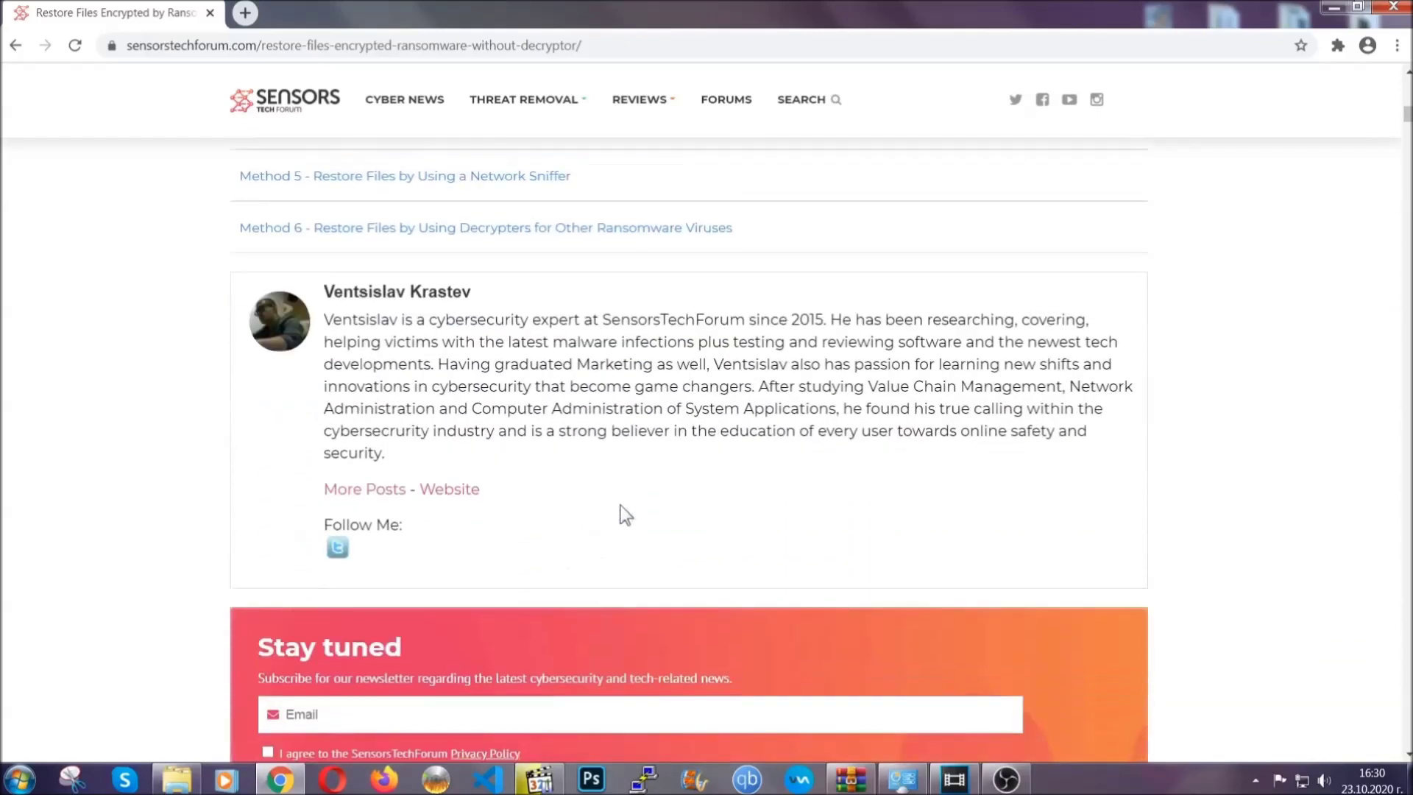
scroll(620, 505, up, 5)
scroll(620, 505, up, 8)
scroll(618, 530, up, 8)
scroll(618, 527, up, 8)
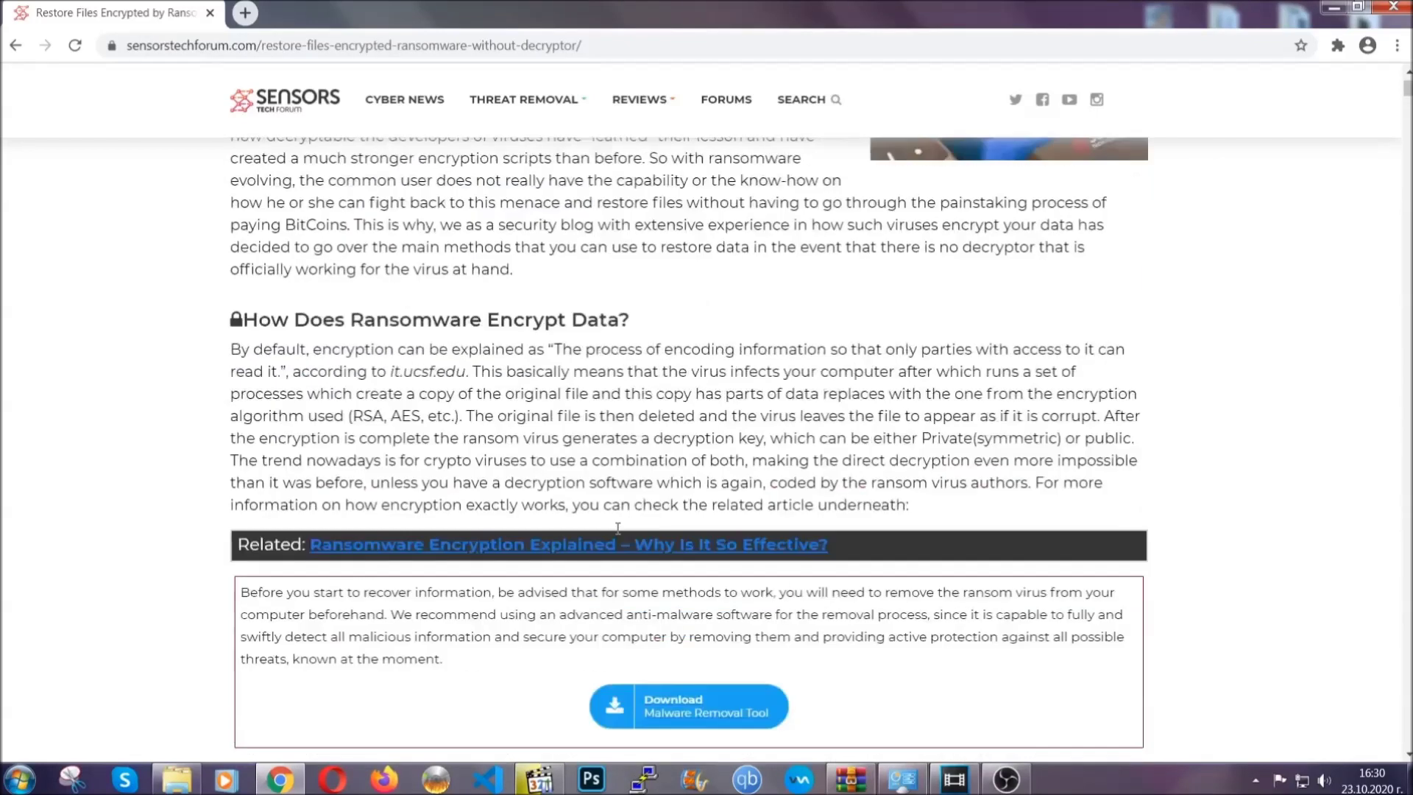
scroll(617, 528, up, 5)
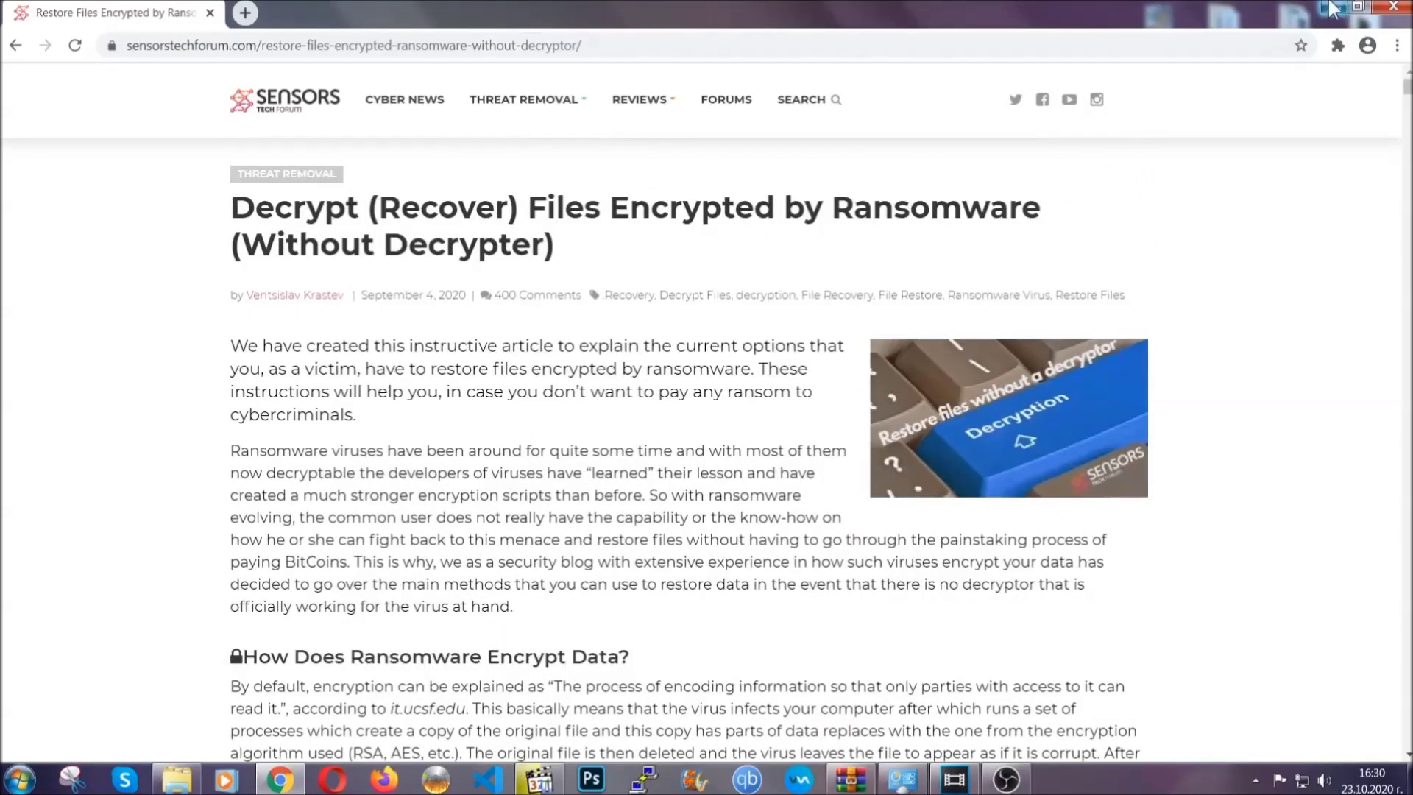
click(1331, 6)
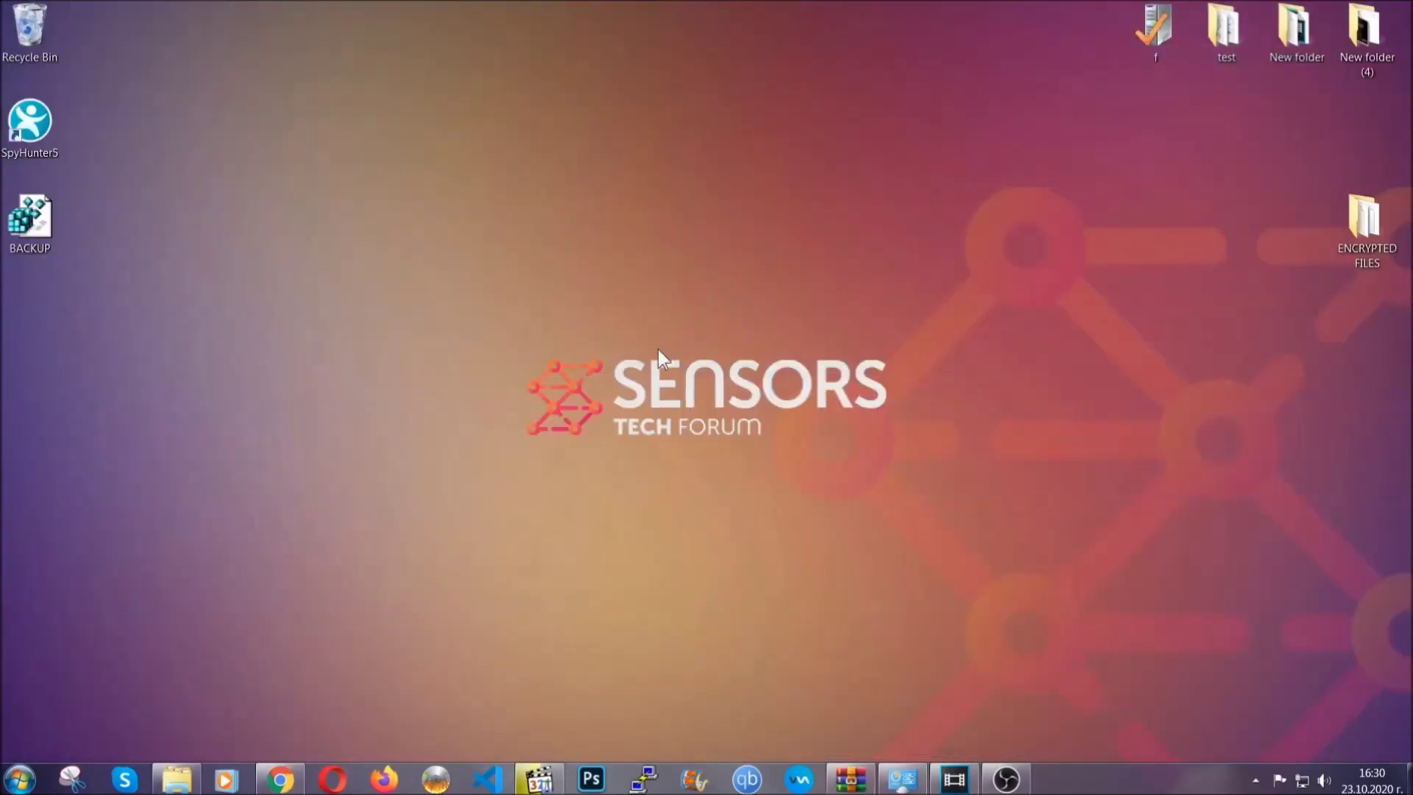